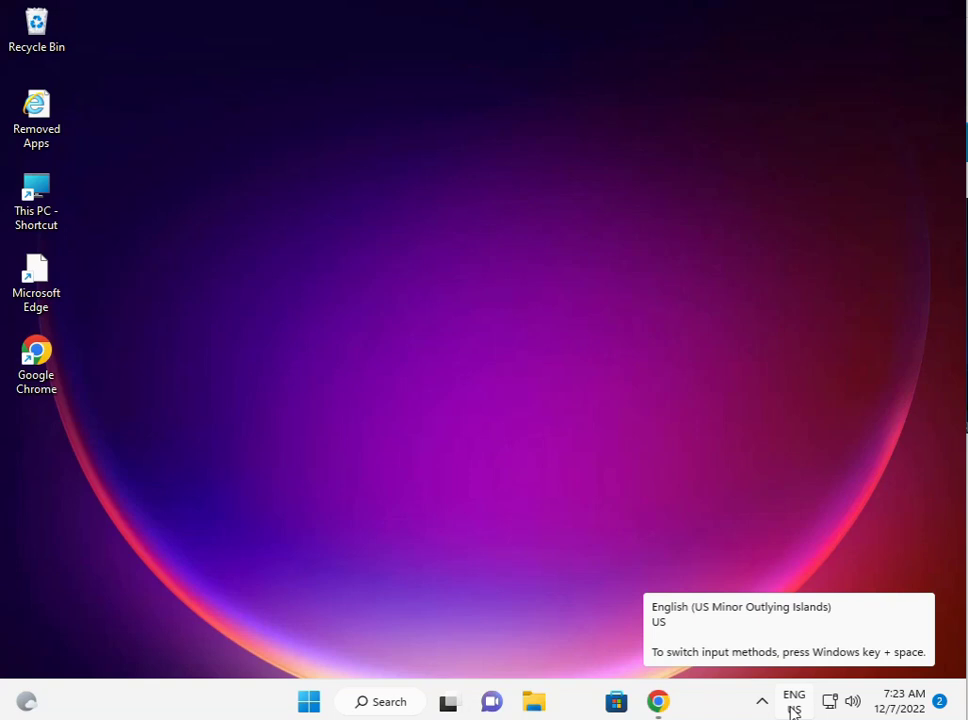
Step: Open Settings maximized and scroll the System page down to Troubleshoot
left_click(311, 707)
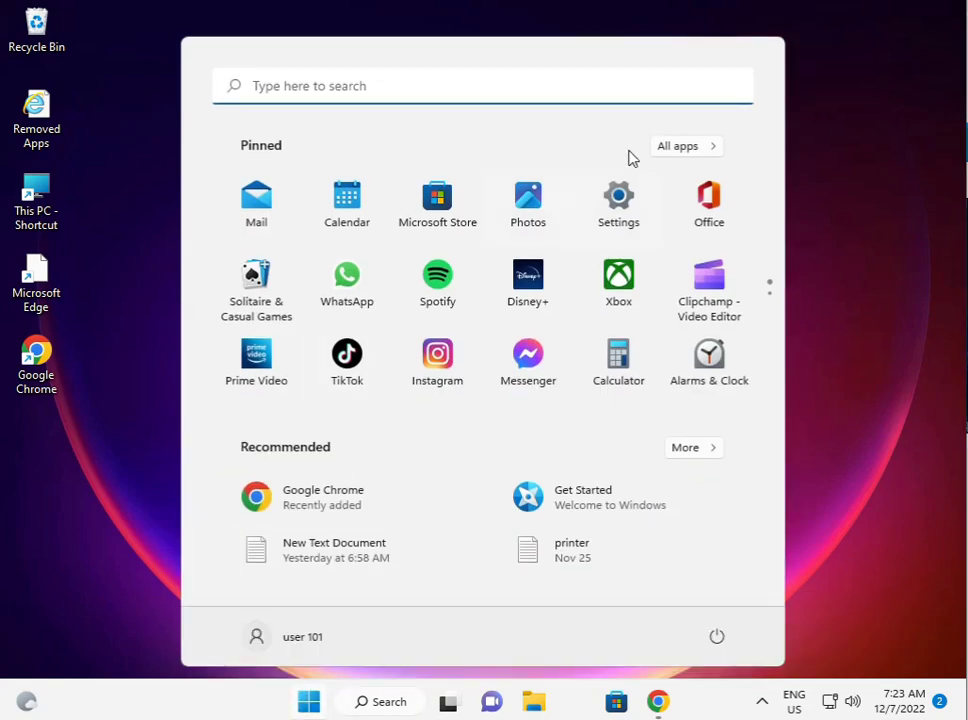
left_click(621, 199)
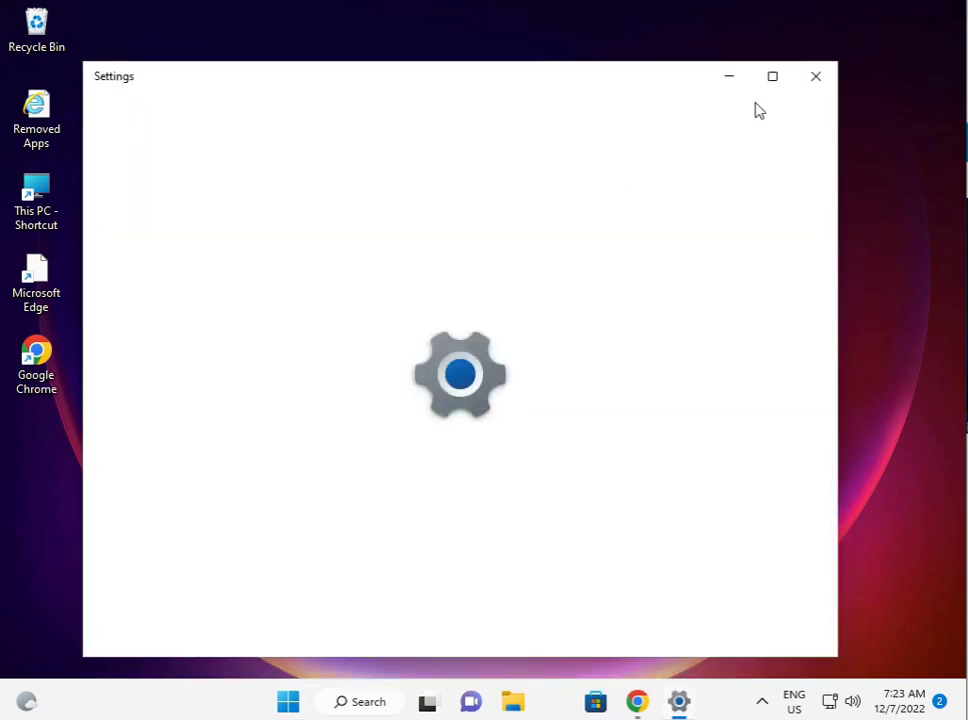
left_click(768, 80)
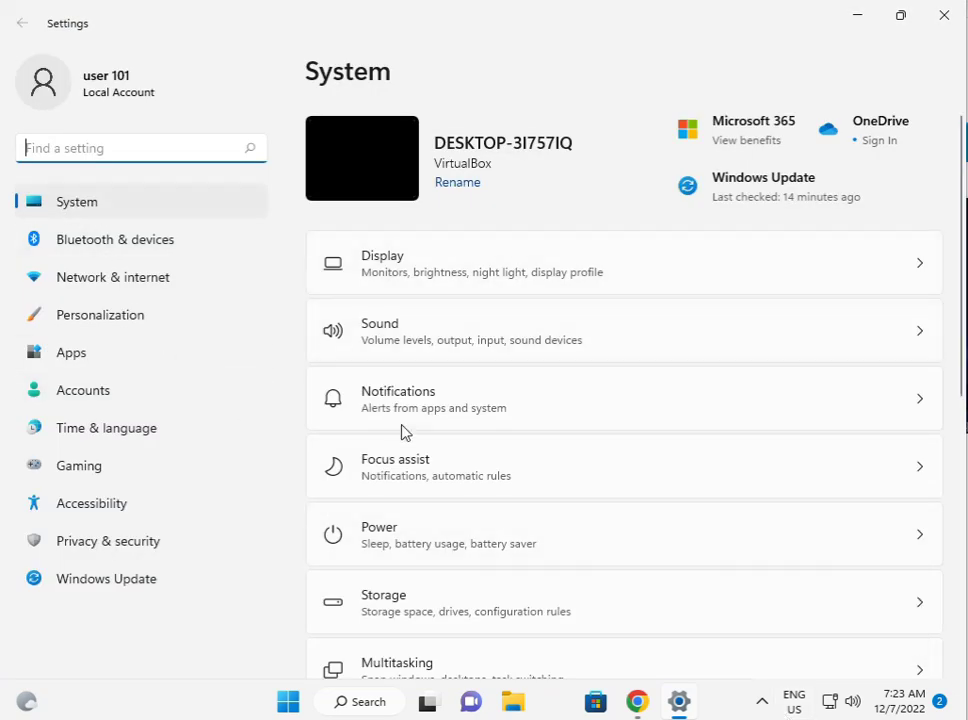
scroll(518, 624, "down", 3)
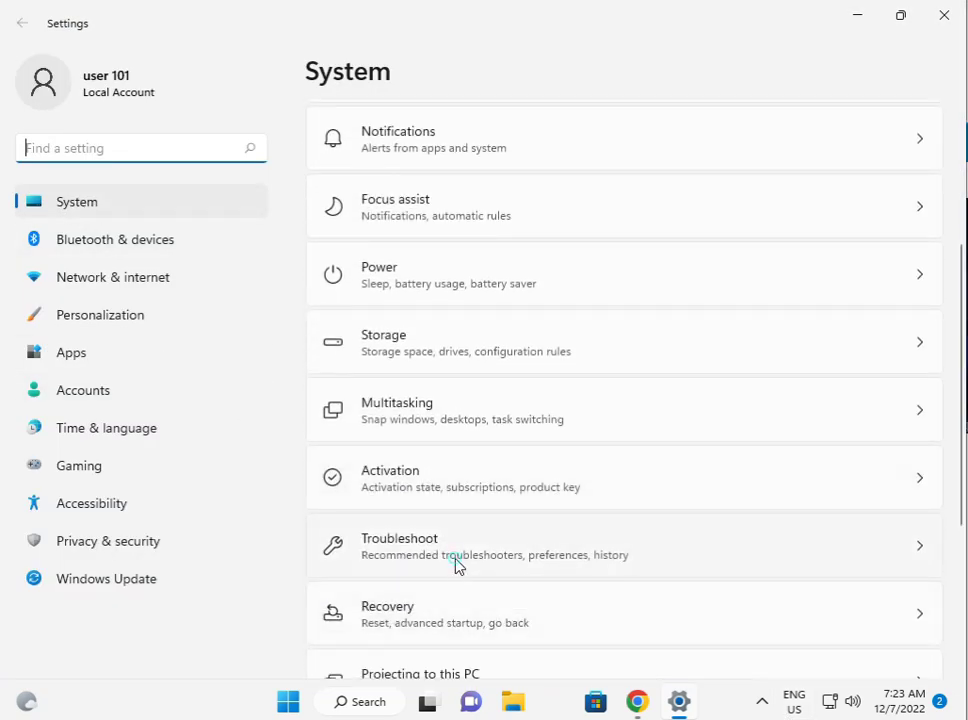
Step: Run the Windows Store Apps troubleshooter from Troubleshoot's Other troubleshooters list
left_click(456, 566)
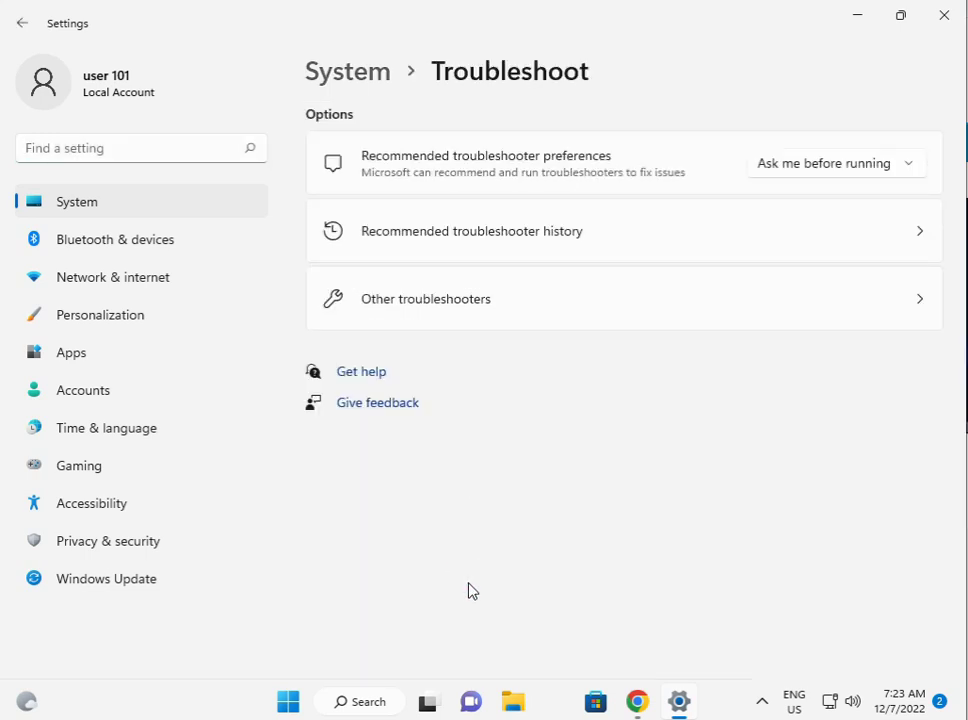
left_click(488, 308)
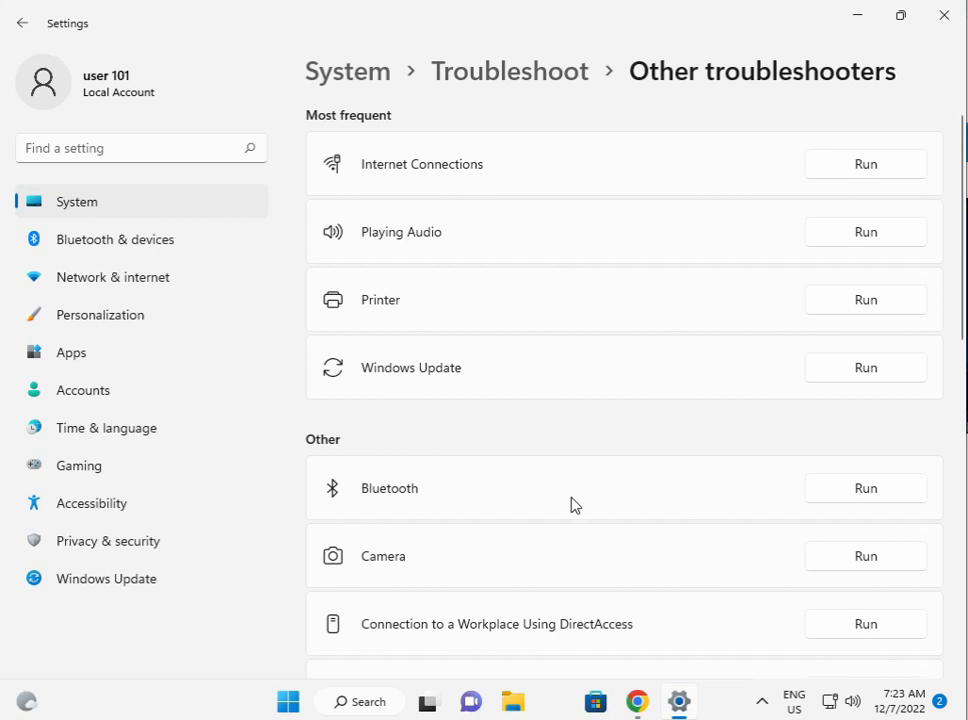
scroll(555, 517, "down", 1)
scroll(555, 517, "down", 2)
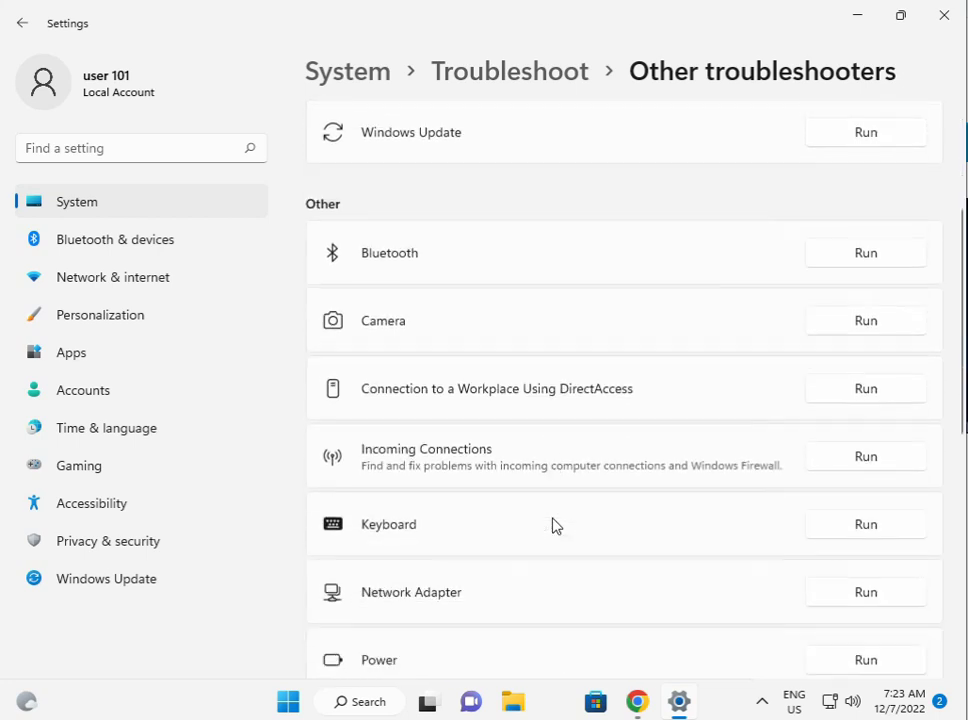
scroll(556, 522, "down", 1)
scroll(556, 527, "down", 2)
scroll(556, 527, "down", 1)
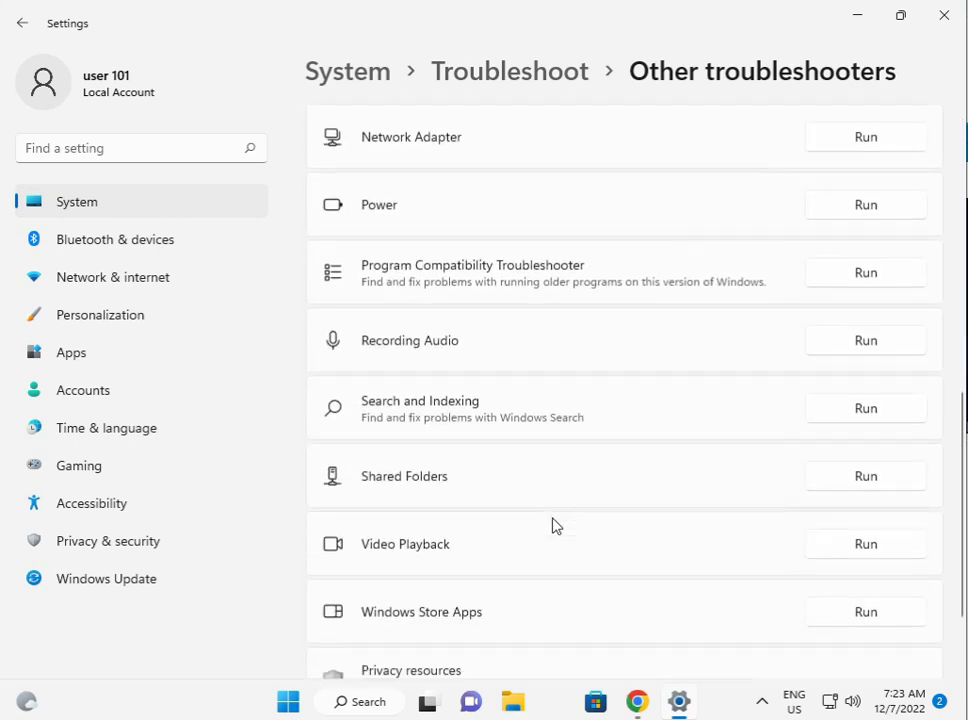
scroll(556, 527, "down", 1)
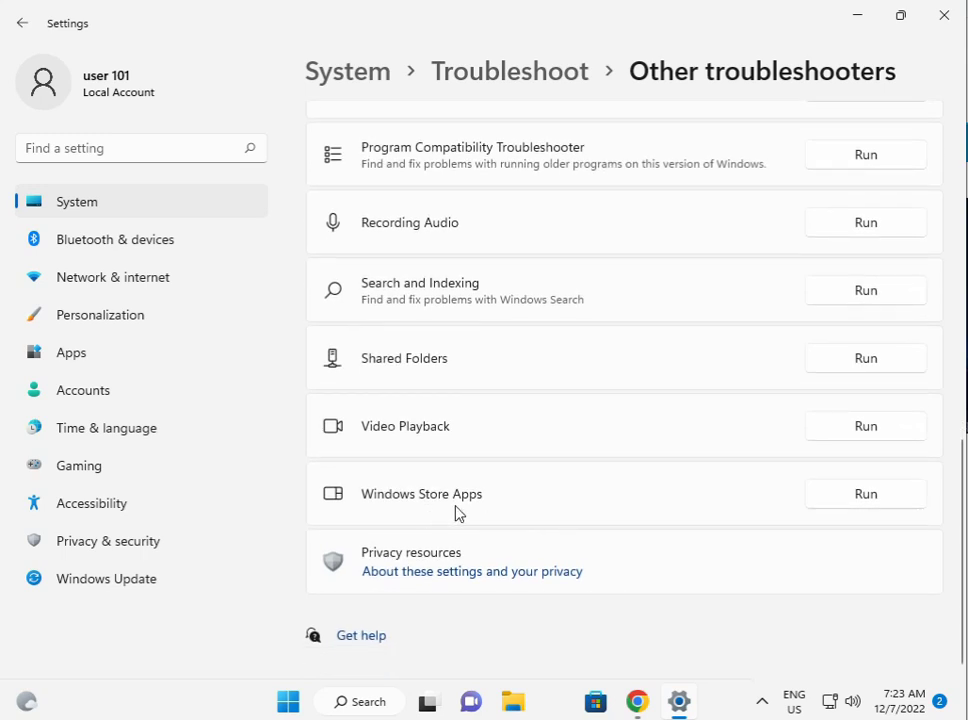
left_click(841, 496)
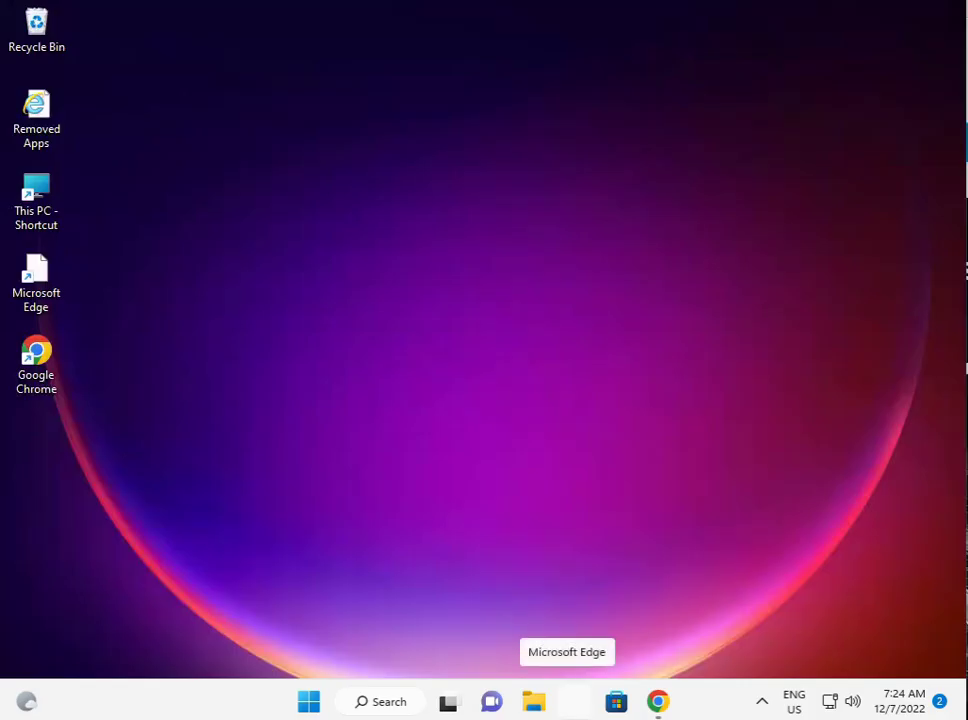
Step: Reopen Settings and go to Apps > Apps & features
left_click(309, 703)
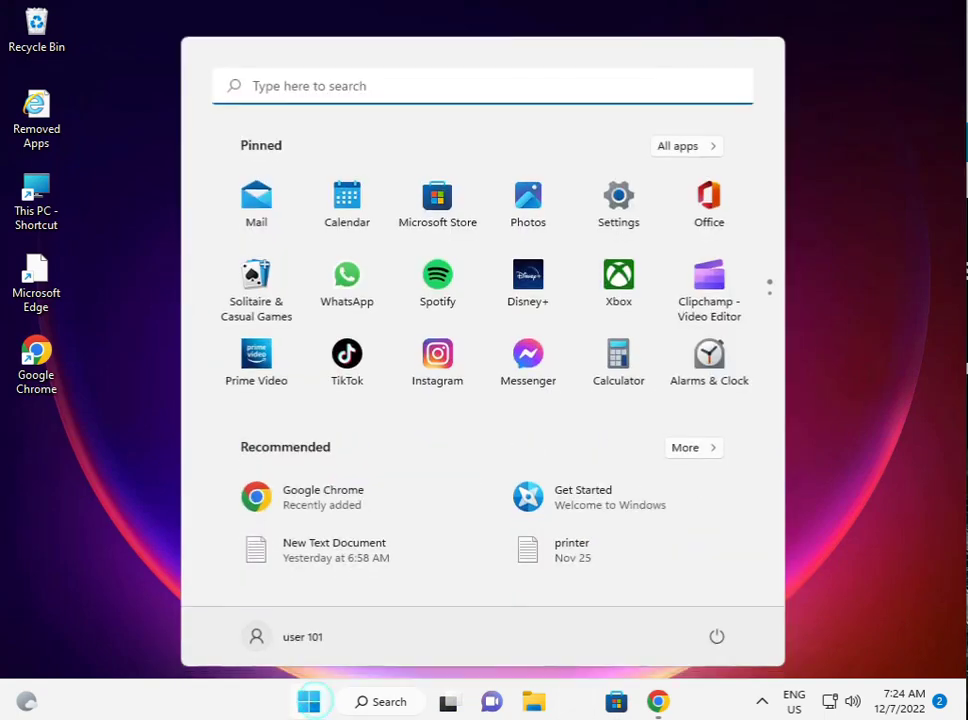
left_click(610, 212)
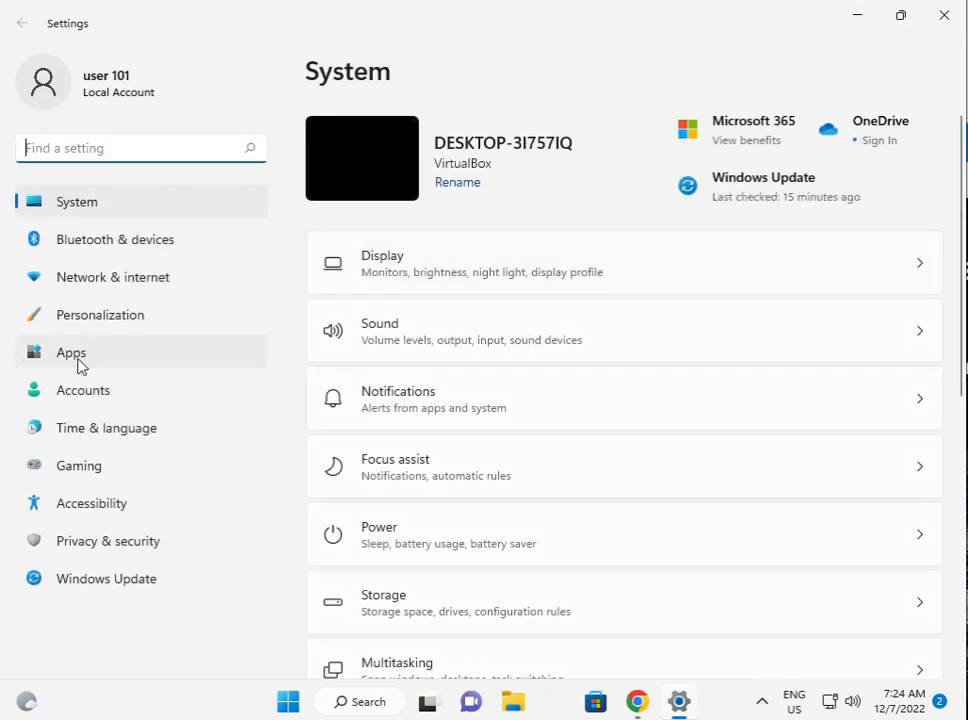
left_click(92, 363)
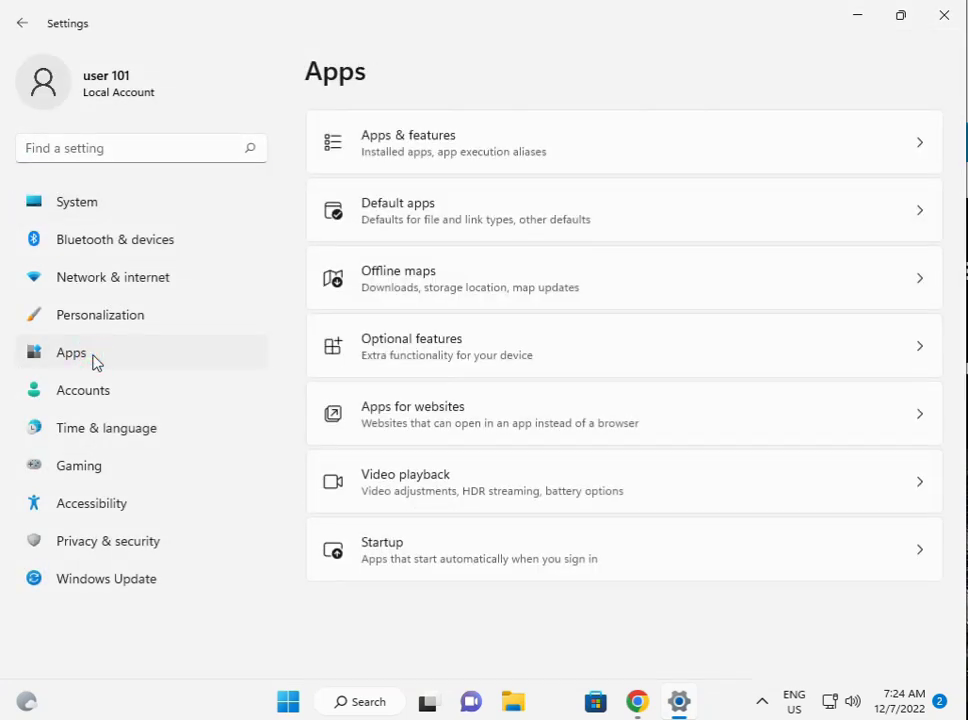
left_click(496, 145)
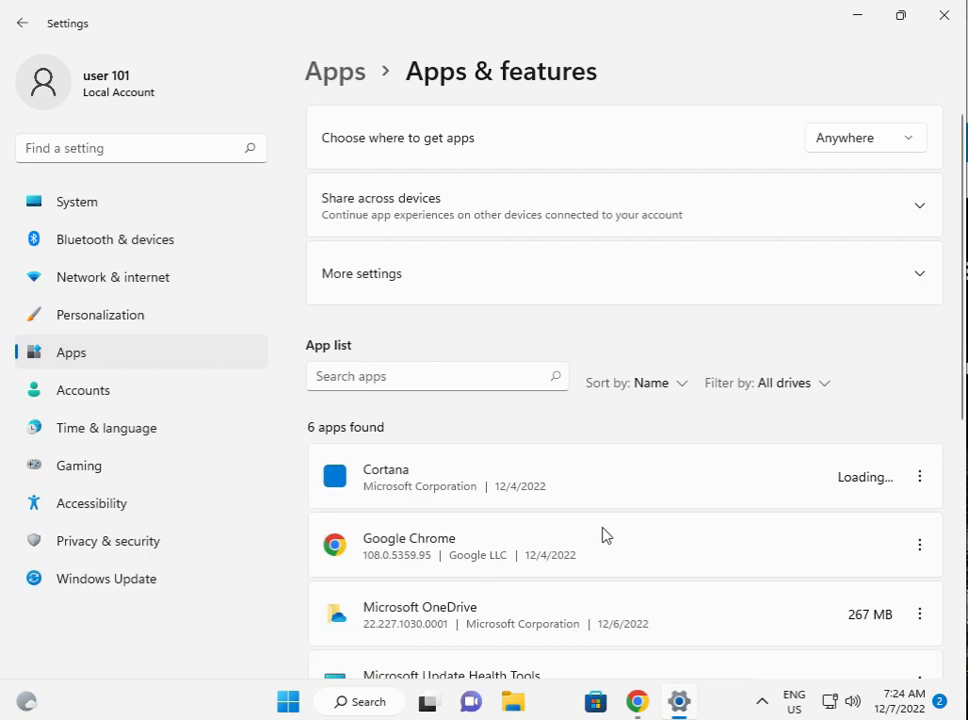
Step: Open Microsoft Store's Advanced options and scroll down to its Repair and Reset section
scroll(525, 501, "down", 5)
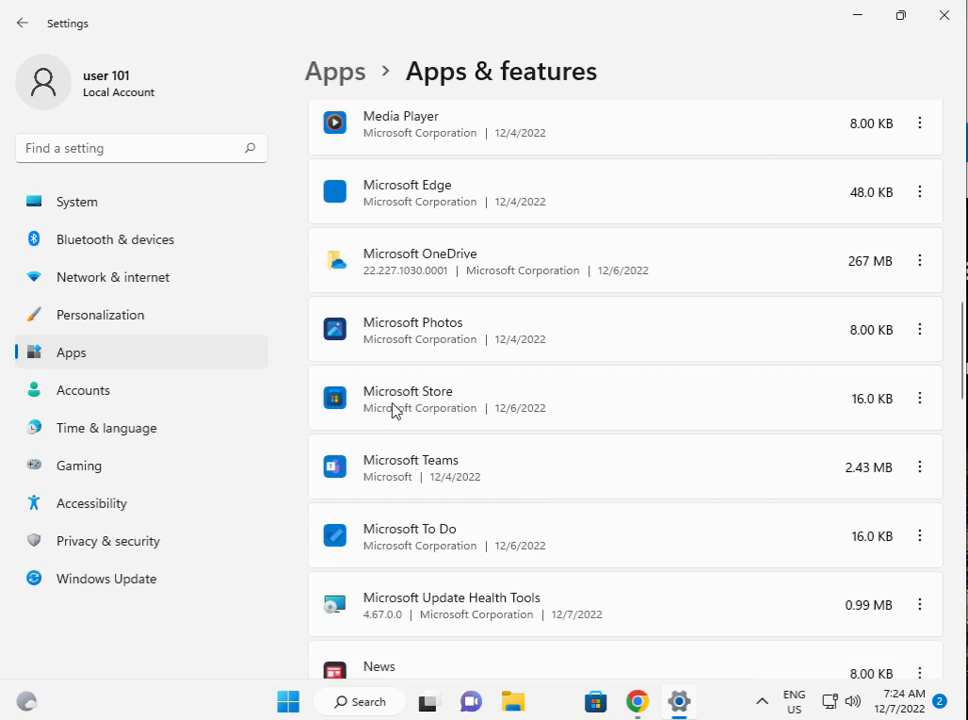
left_click(919, 400)
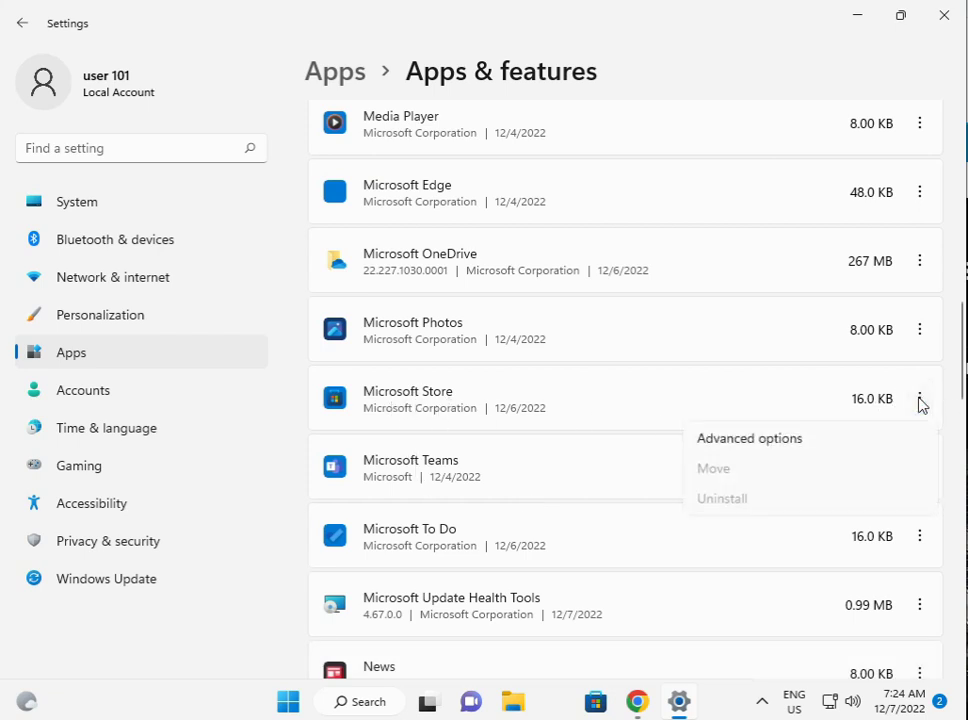
left_click(741, 444)
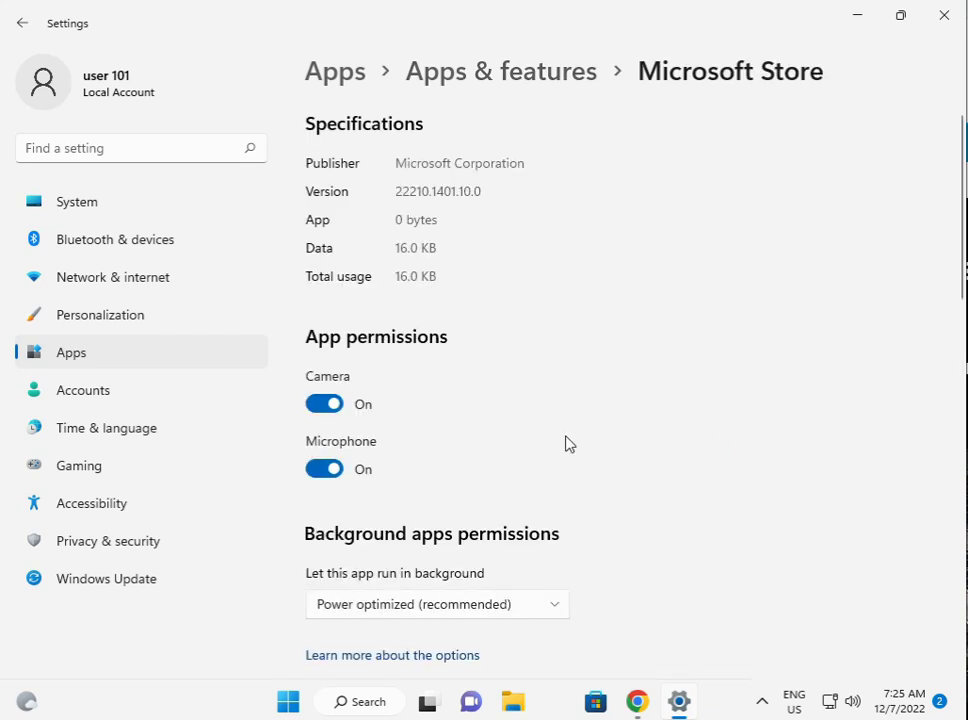
scroll(497, 454, "down", 2)
scroll(497, 454, "down", 2)
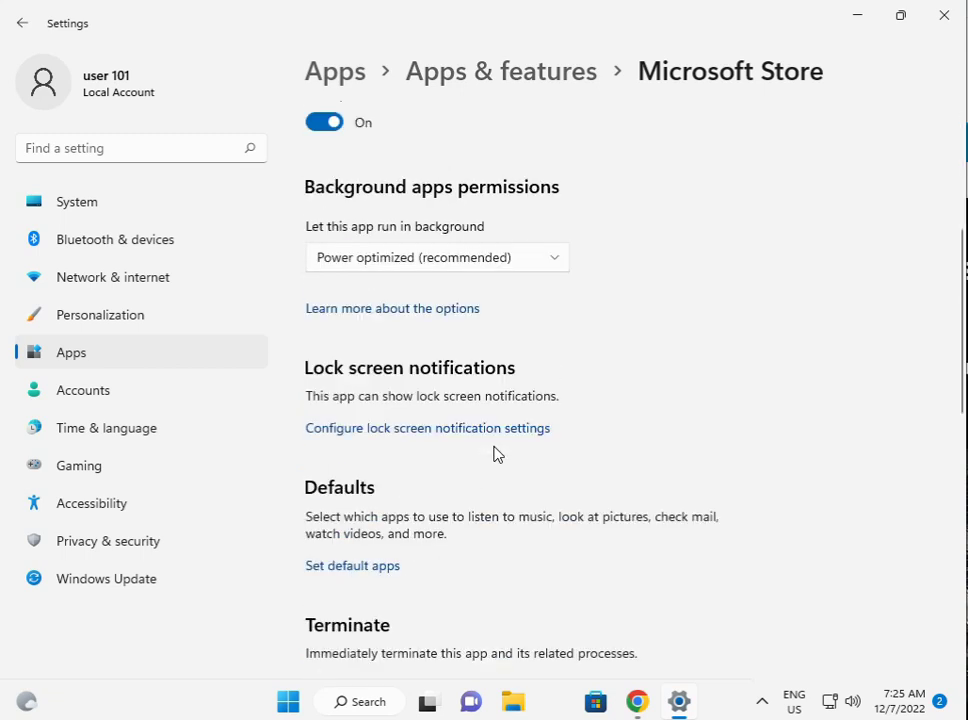
scroll(497, 454, "down", 1)
scroll(497, 454, "down", 3)
scroll(497, 454, "down", 1)
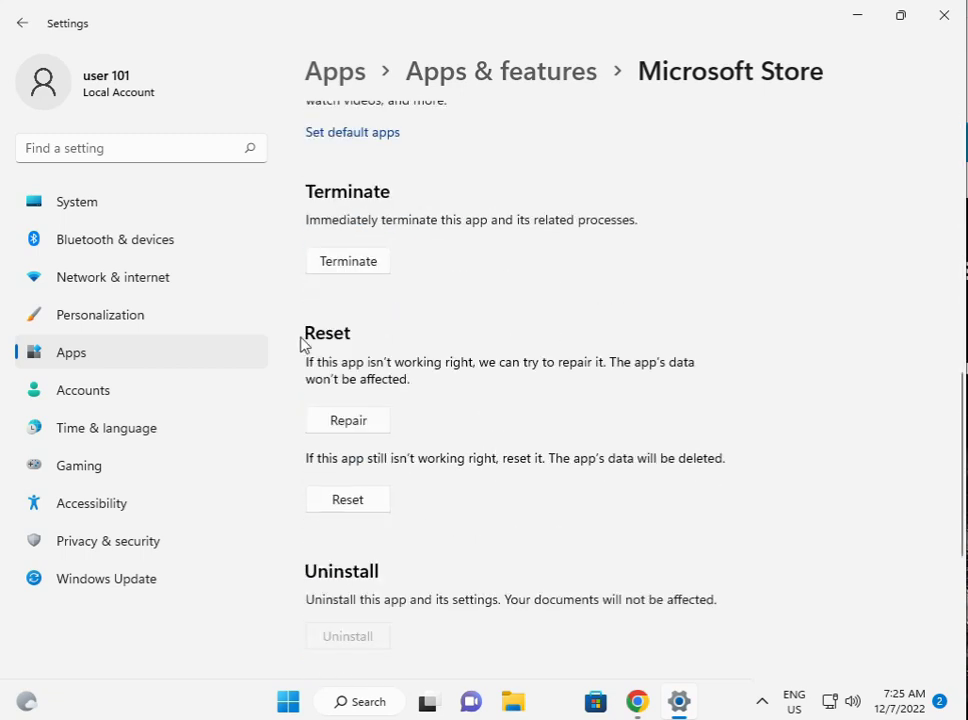
Step: Repair Microsoft Store, then reset it with confirmation, and close Settings
left_click(337, 422)
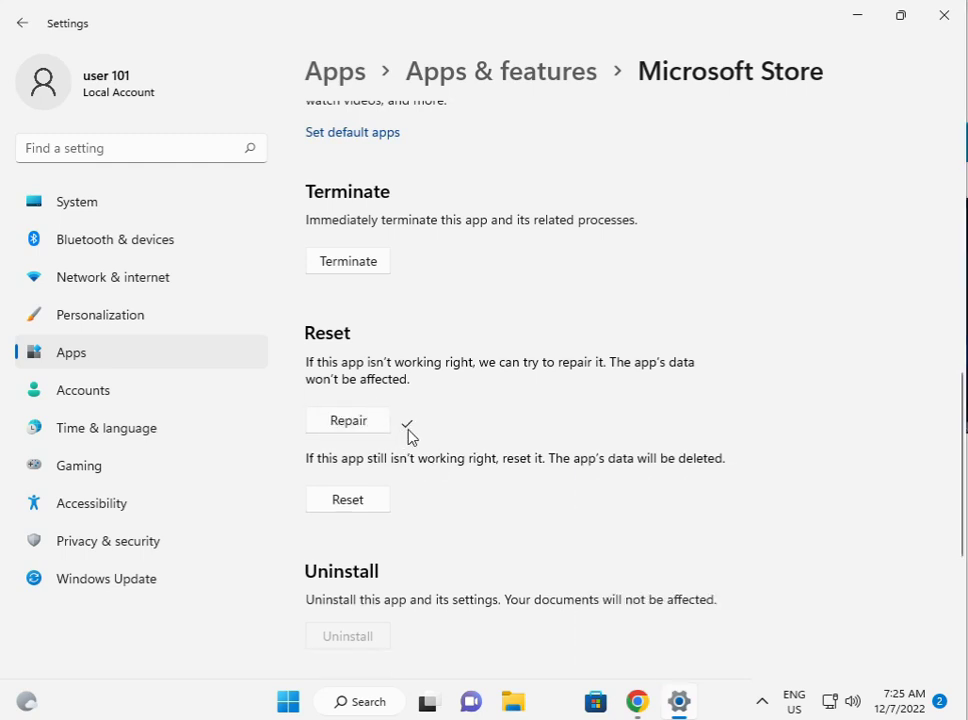
left_click(354, 502)
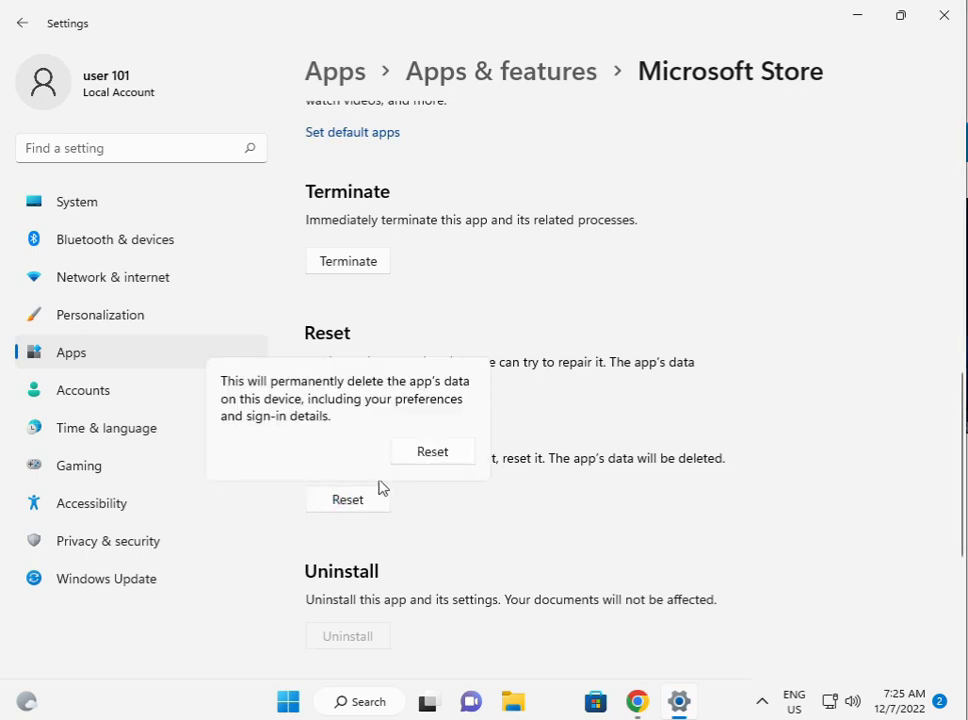
left_click(430, 455)
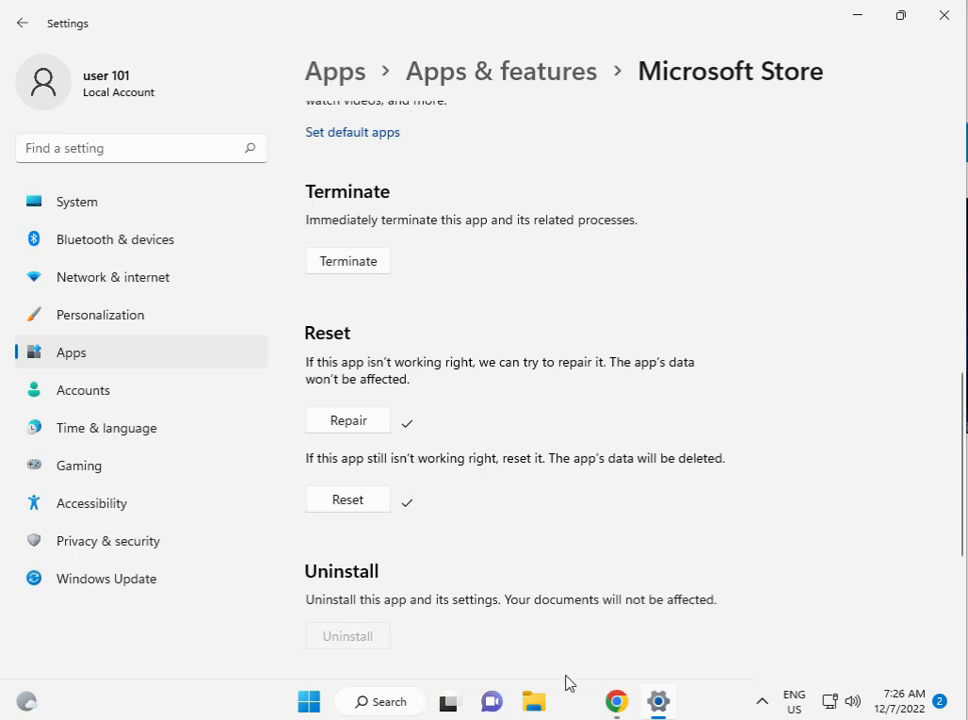
left_click(944, 16)
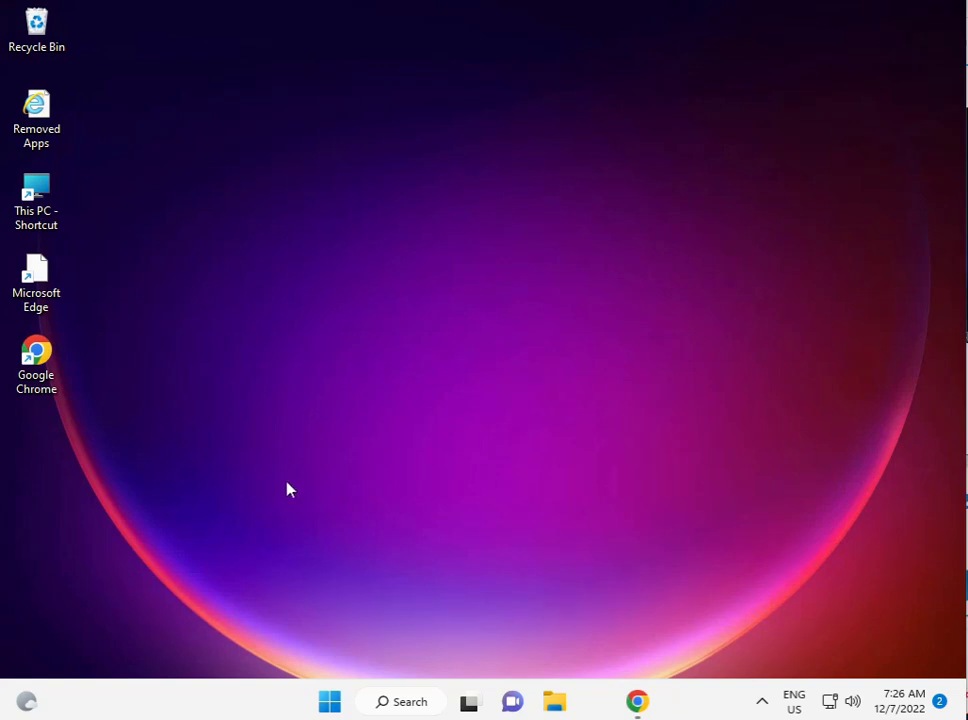
Step: Browse to the user's profile folder under C:\Users and open its Properties
left_click(555, 703)
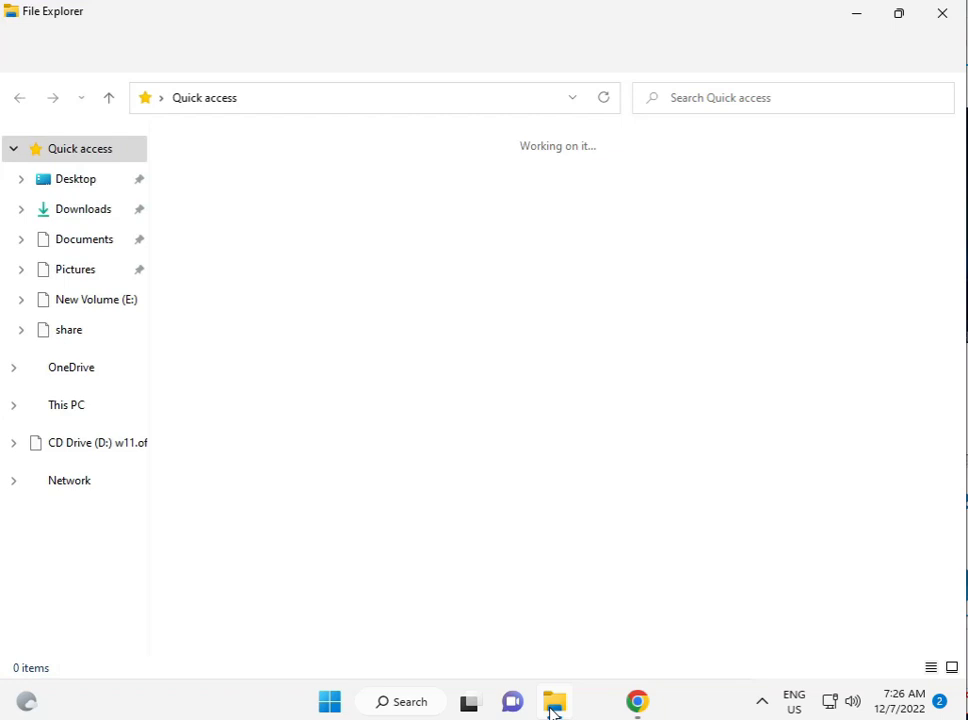
left_click(76, 412)
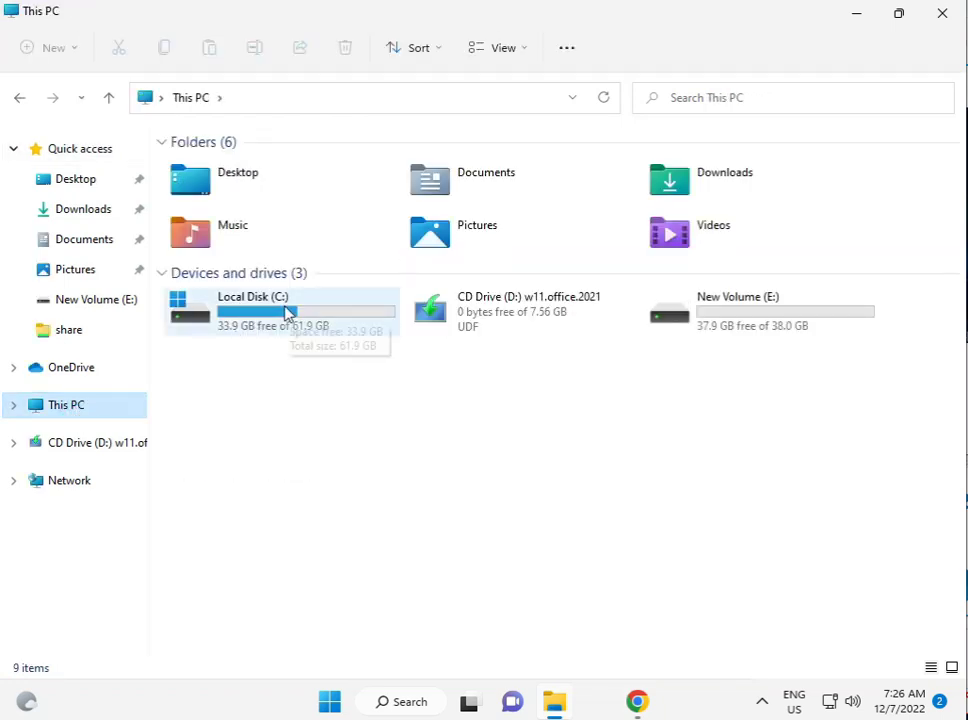
left_click(288, 313)
double_click(288, 313)
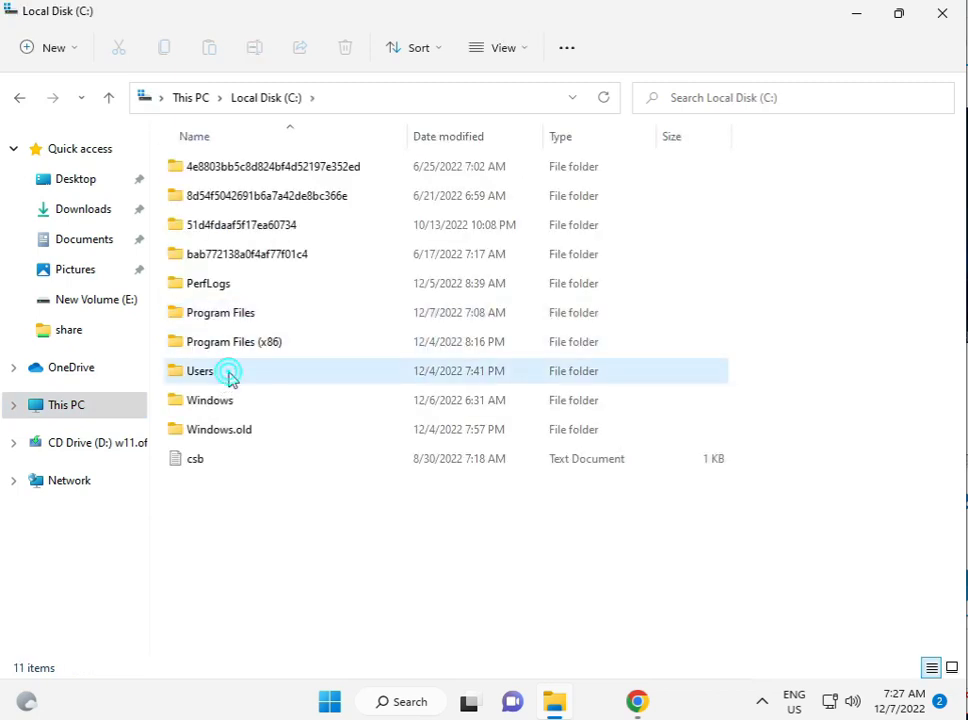
double_click(229, 372)
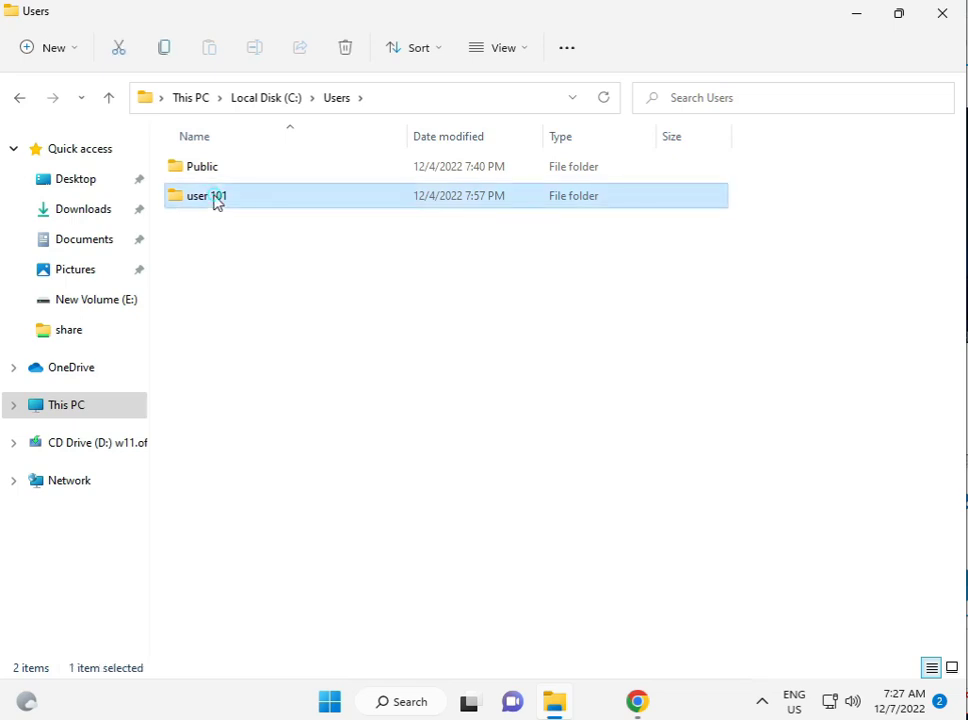
double_click(214, 201)
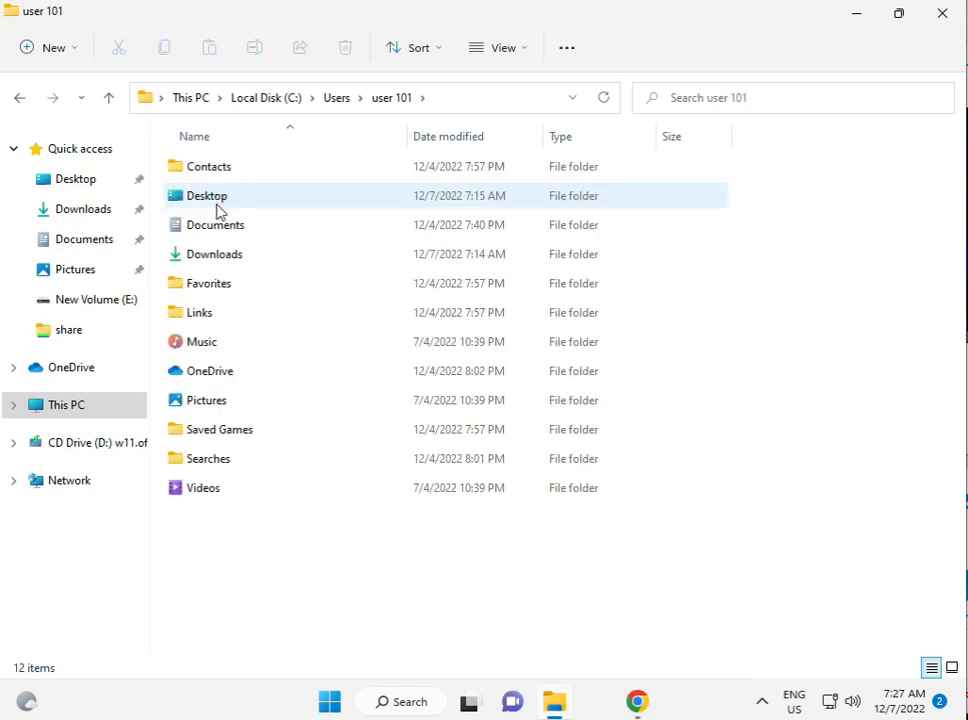
left_click(557, 55)
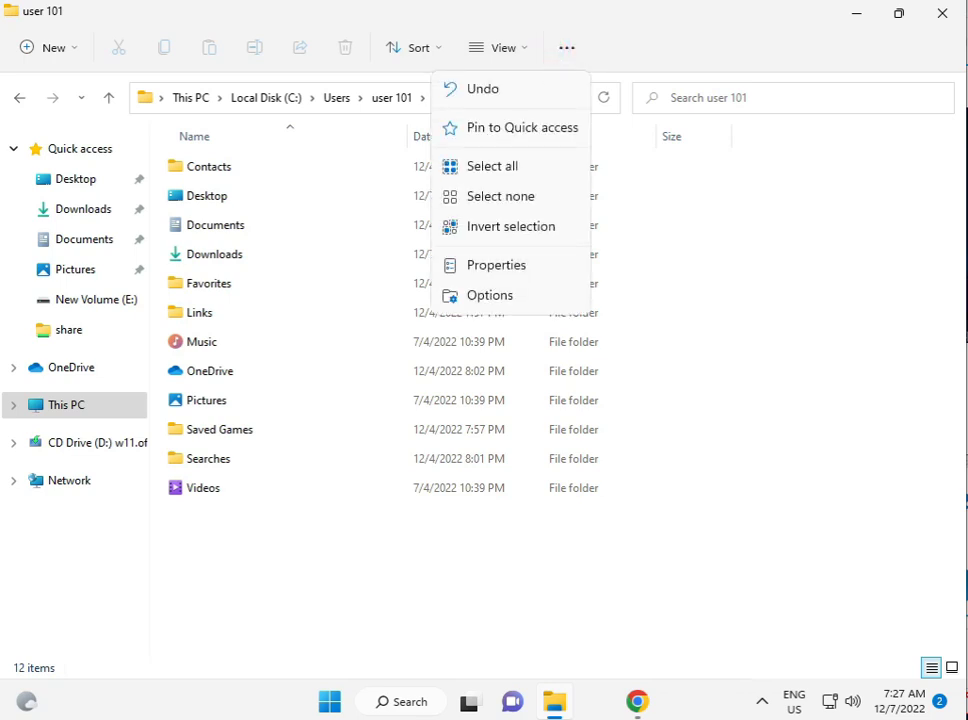
left_click(478, 262)
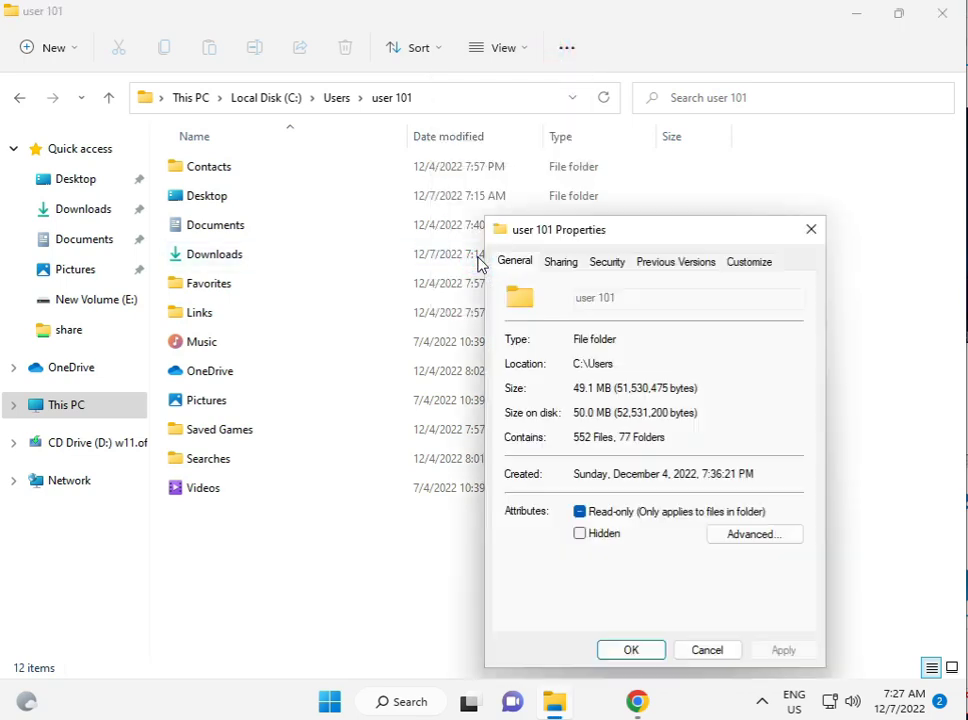
Step: Close Properties and enable 'Show hidden files, folders, and drives' in Folder Options
left_click(815, 225)
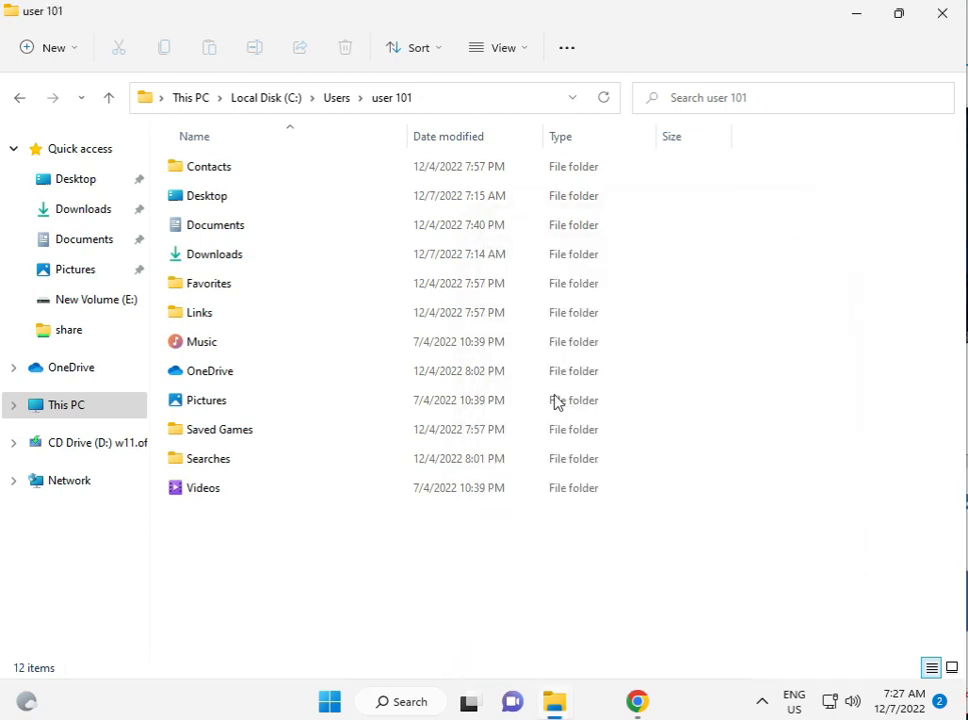
left_click(567, 50)
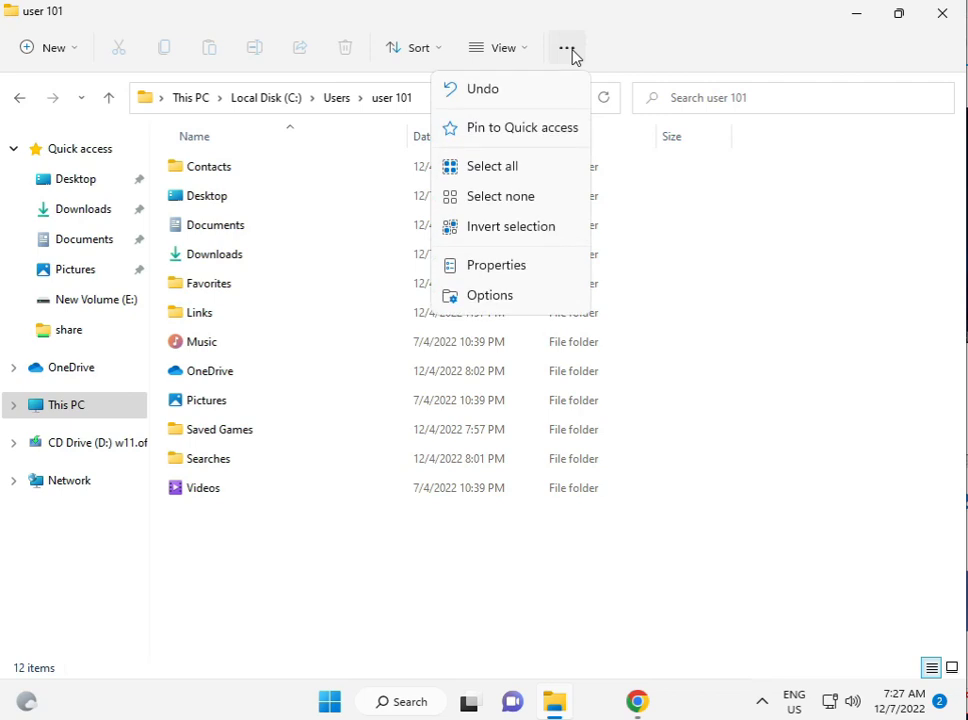
left_click(487, 300)
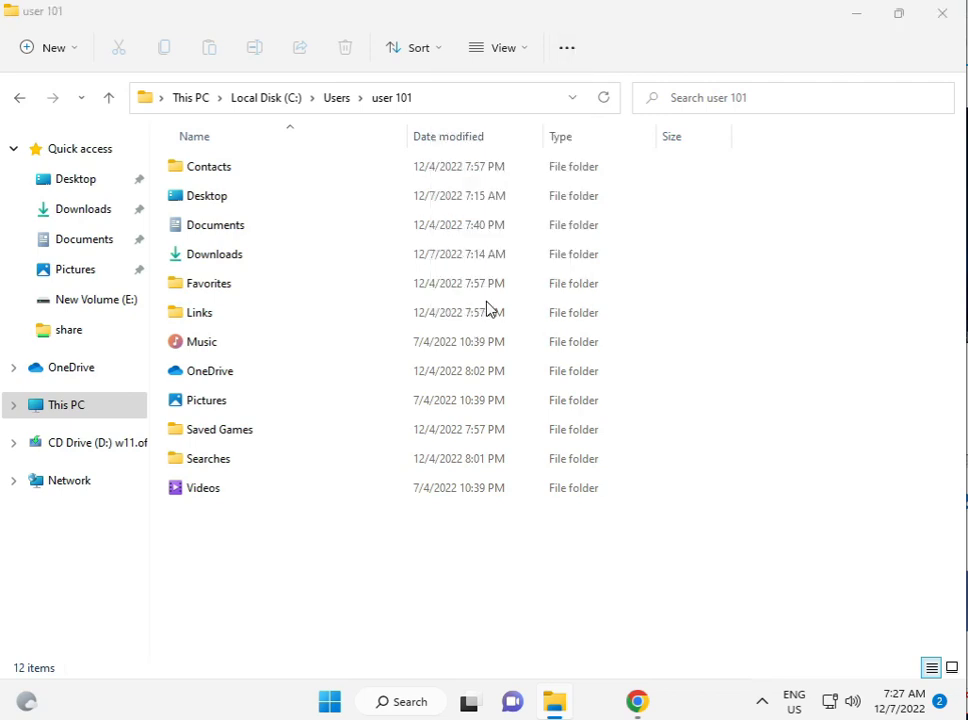
left_click(93, 189)
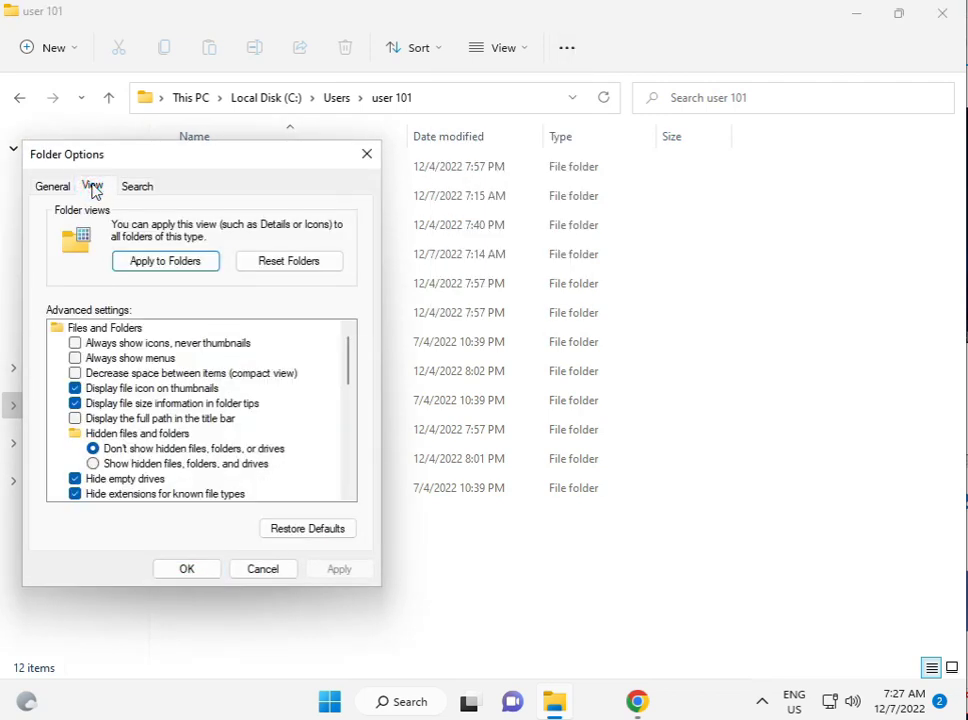
left_click(127, 465)
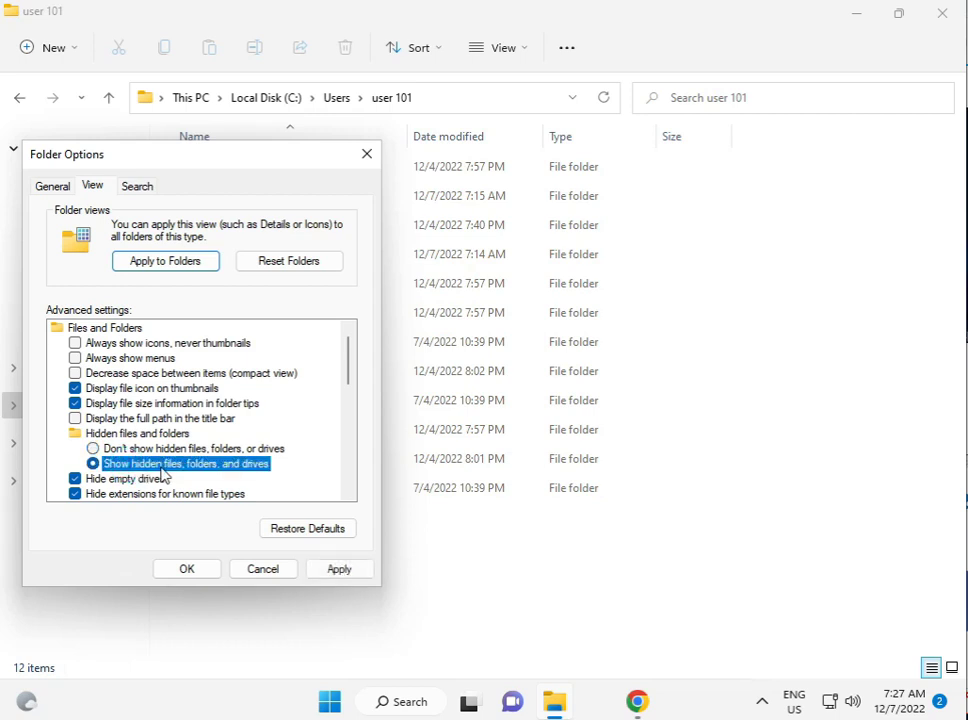
left_click(198, 576)
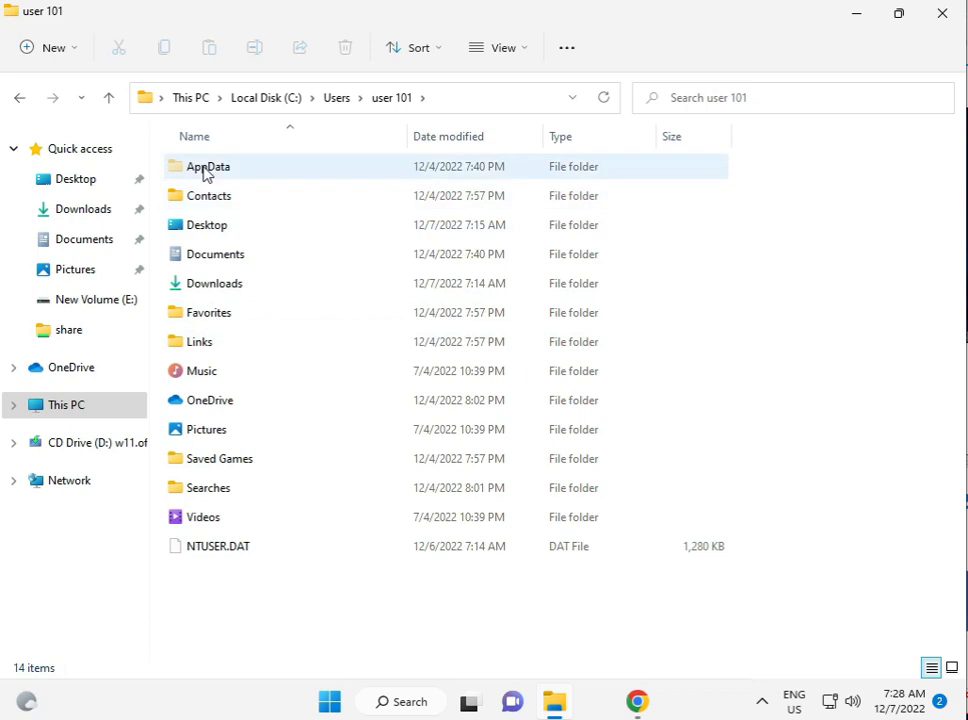
Step: Open the hidden AppData folder and bring up the Local folder's Properties
left_click(207, 173)
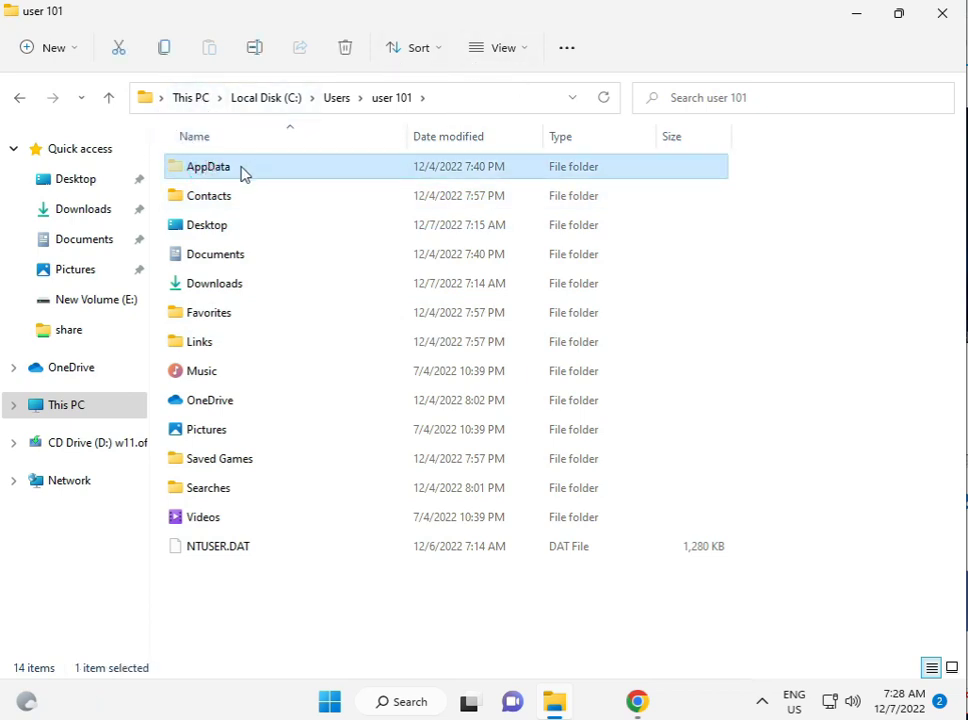
double_click(240, 175)
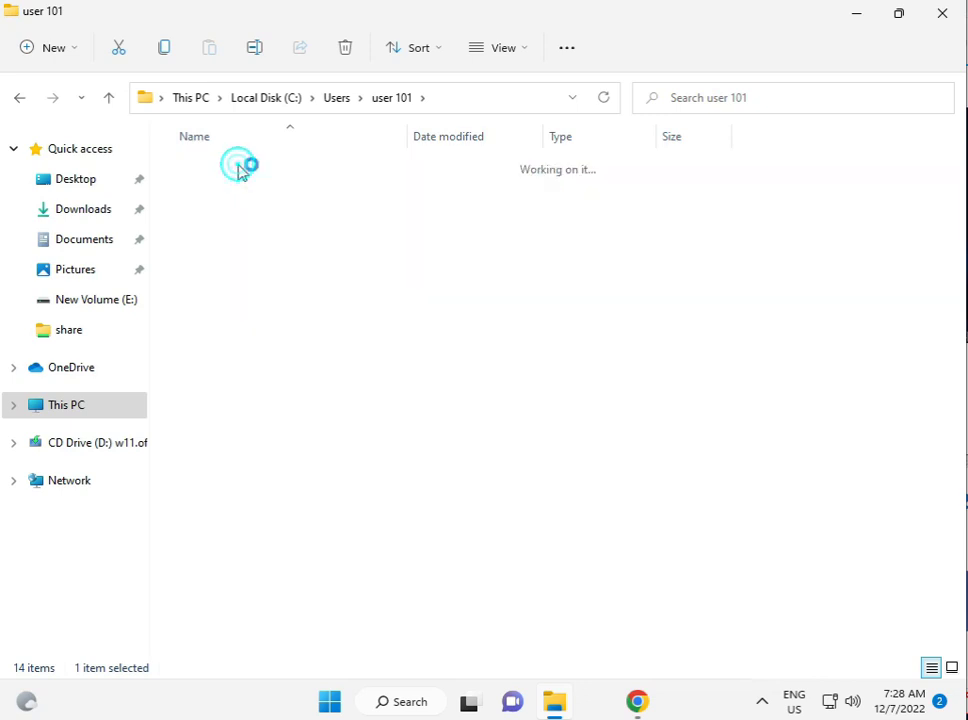
left_click(240, 173)
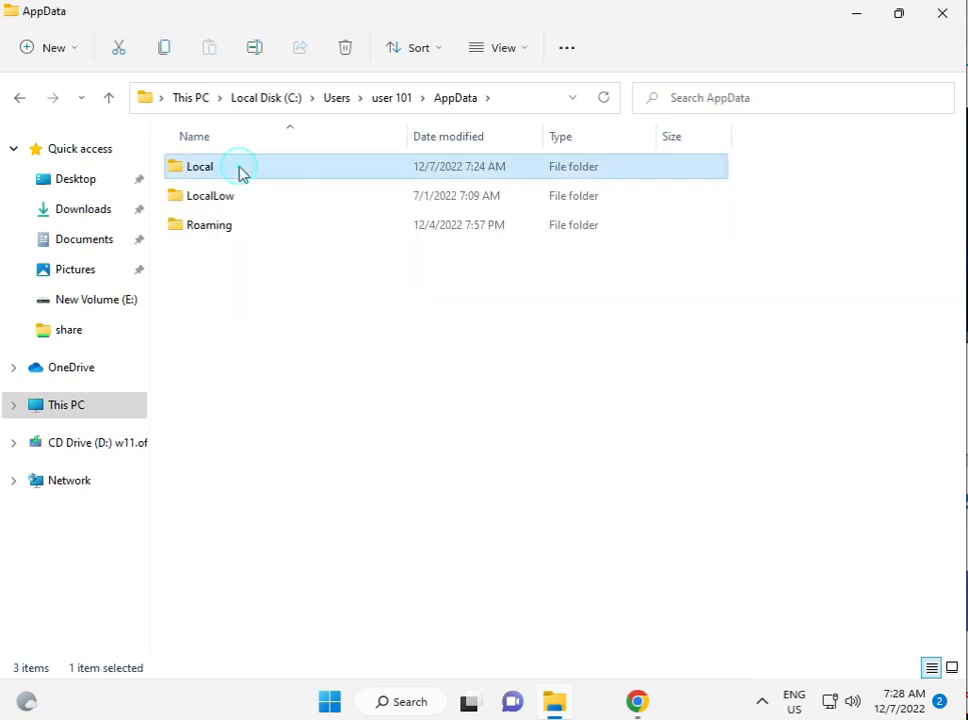
right_click(240, 173)
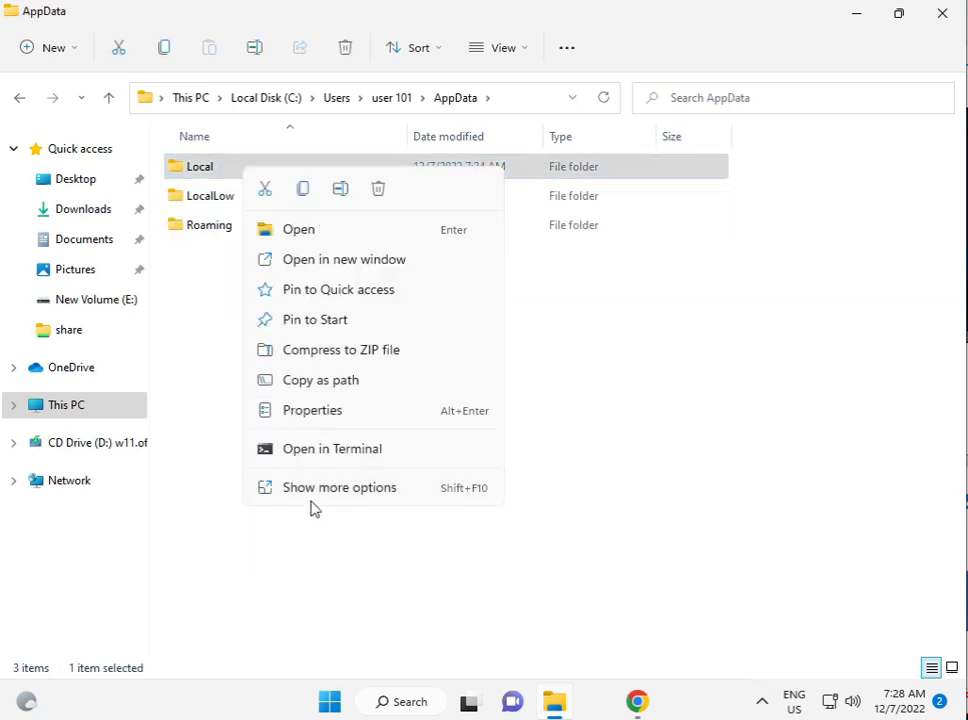
left_click(313, 487)
left_click(356, 470)
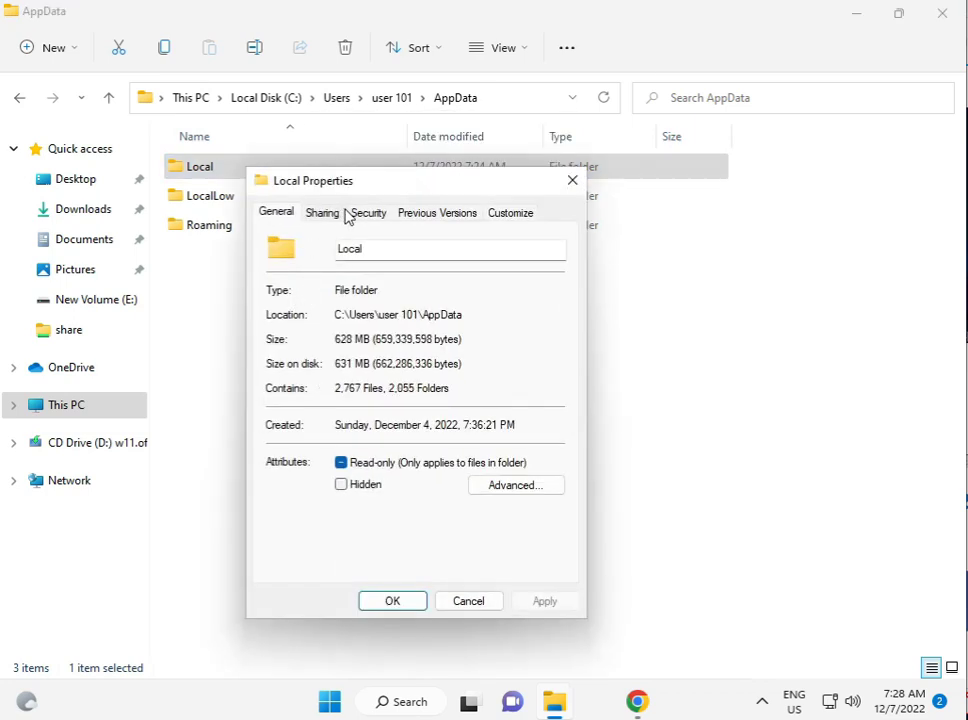
Step: Open the Local folder's Security permissions editor and review the existing users and groups
left_click(360, 215)
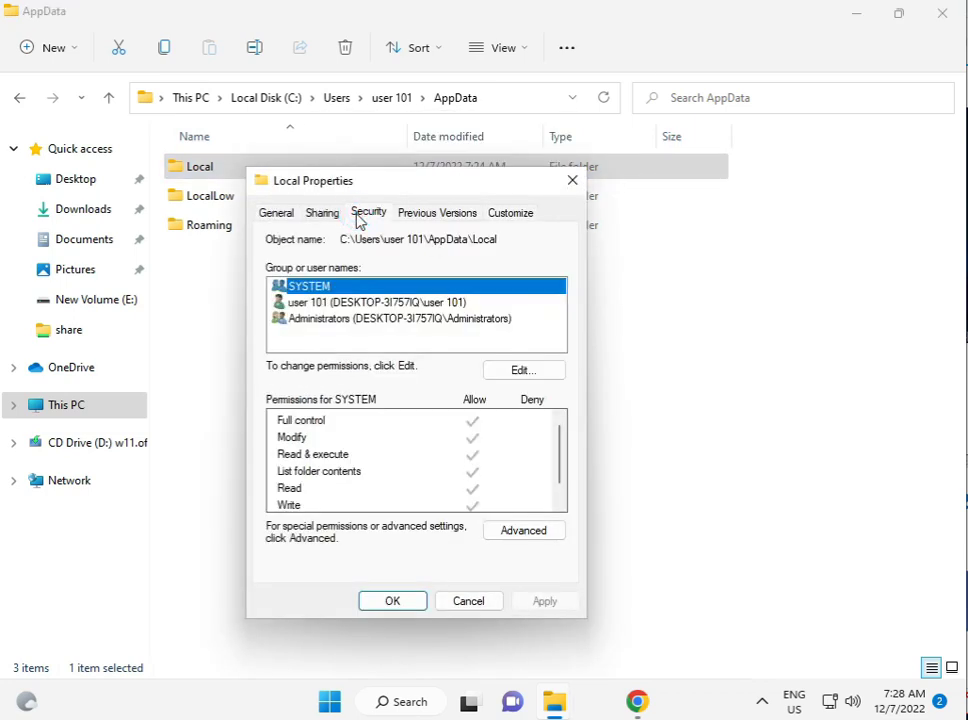
left_click(348, 303)
left_click(492, 375)
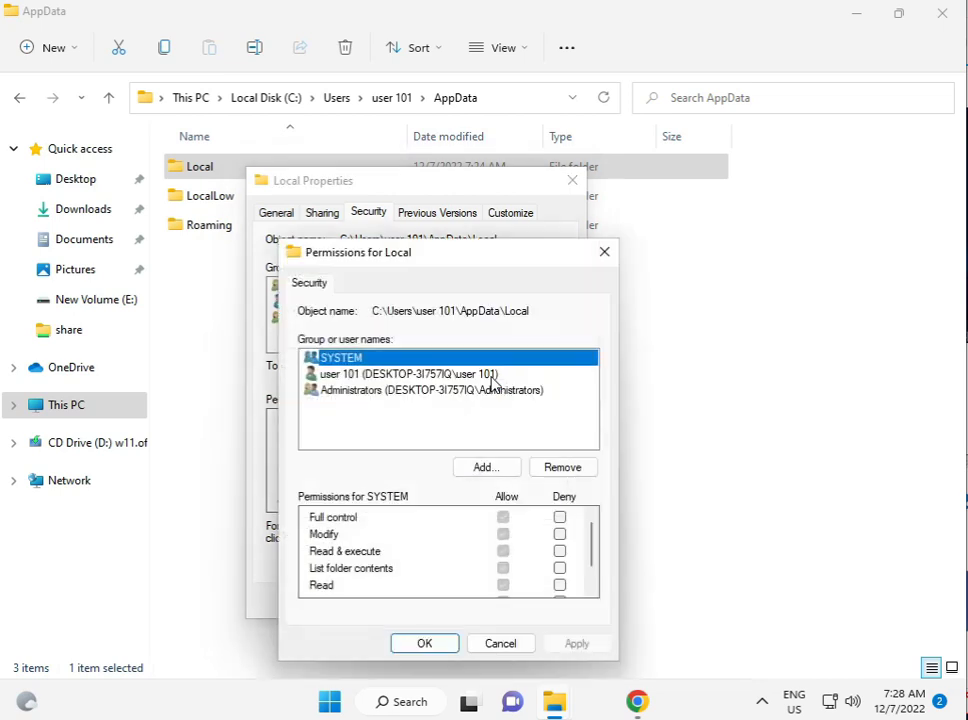
left_click(396, 374)
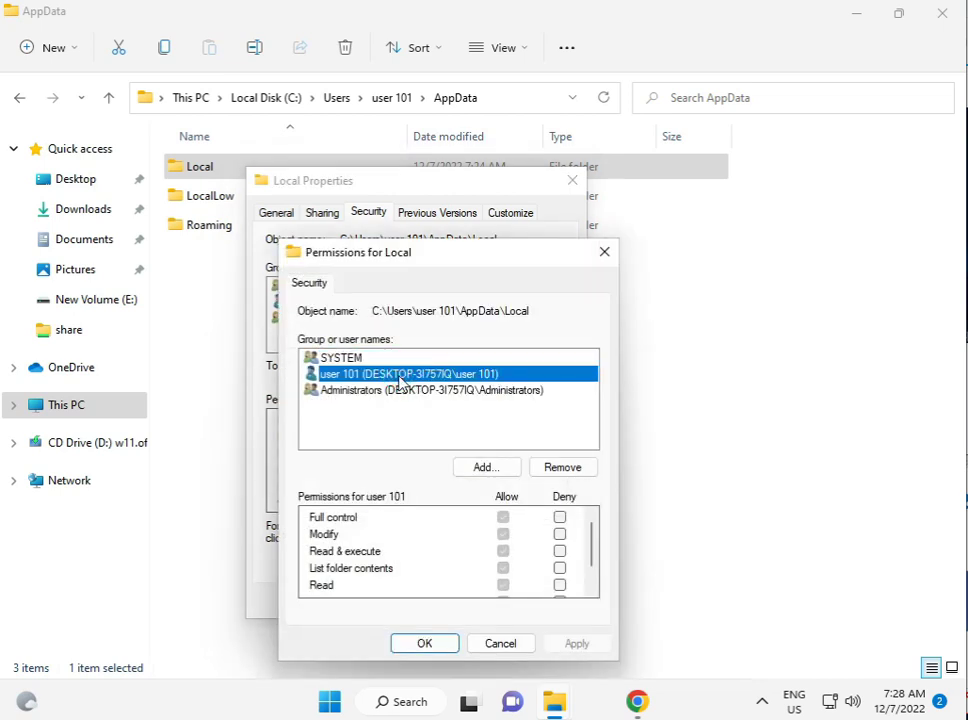
left_click(399, 390)
left_click(345, 358)
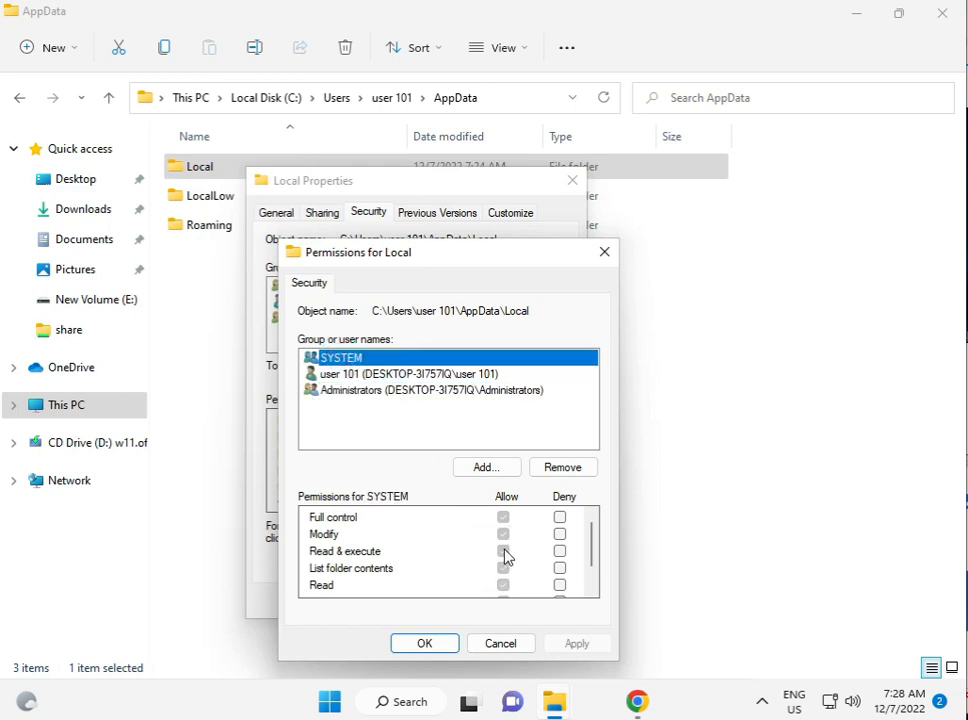
Step: Add a new entry, entering 'everyone' and resolving it with Check Names
left_click(476, 470)
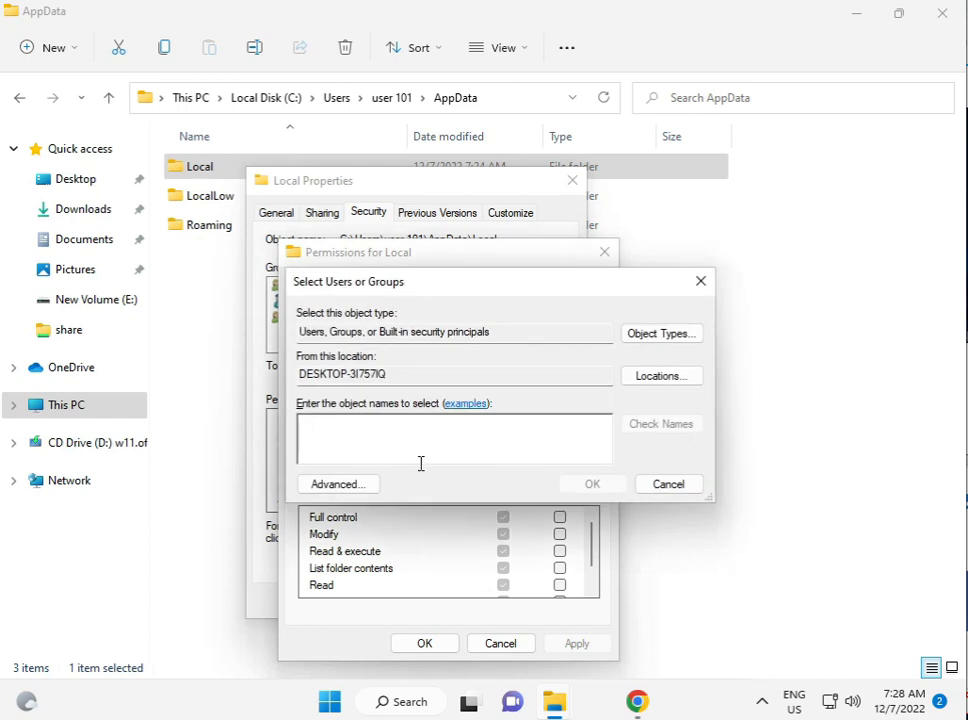
type("eve")
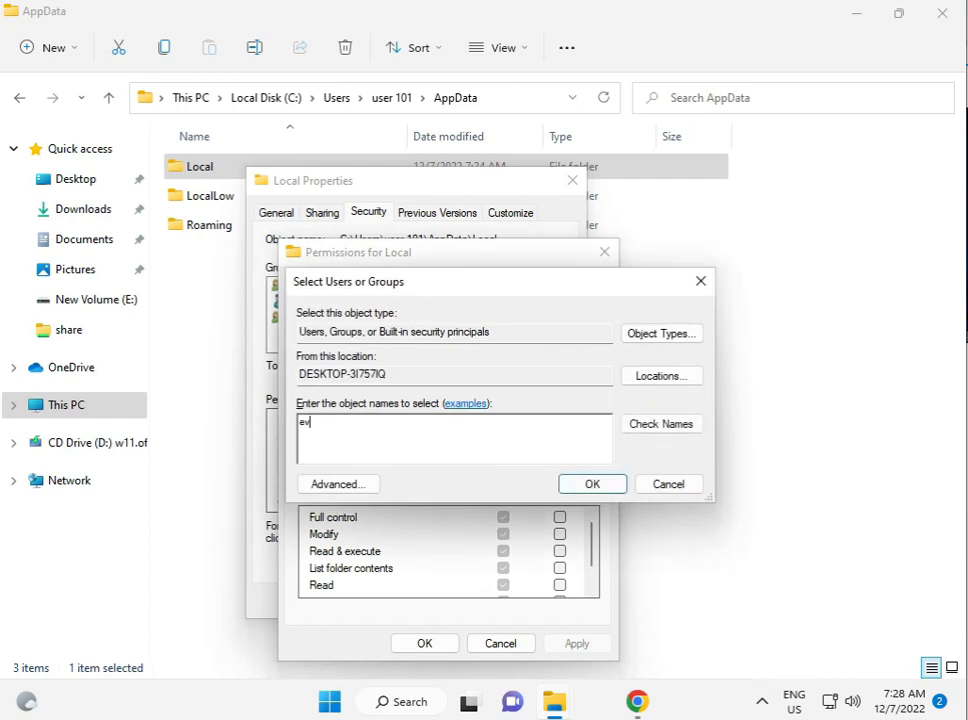
left_click(646, 421)
Step: Allow Everyone Full control on Local, apply it, continuing past access-denied errors
left_click(575, 485)
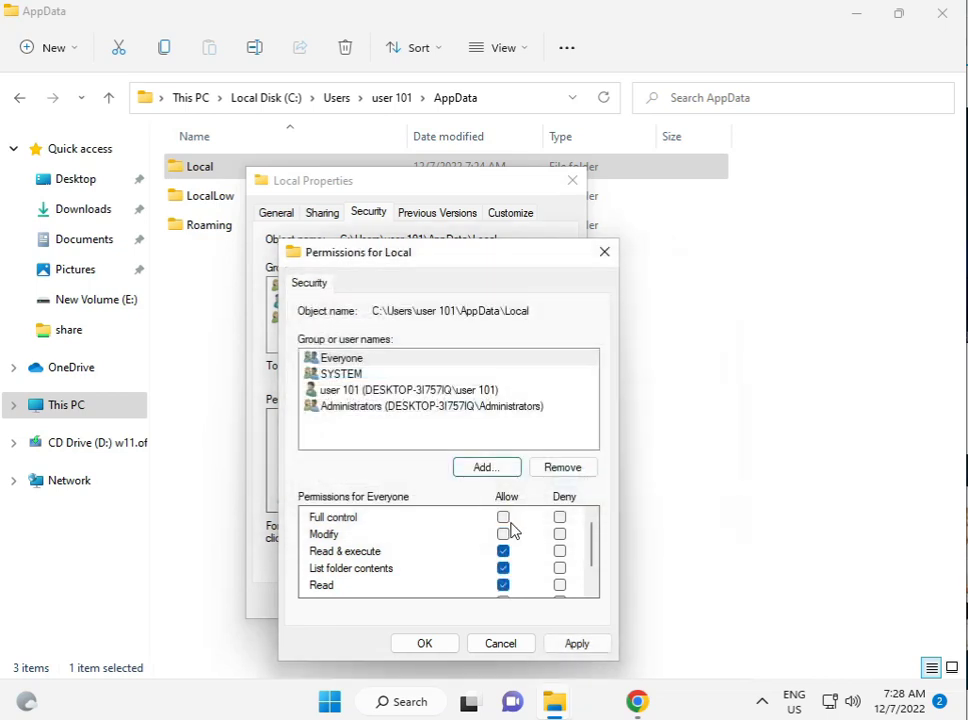
left_click(503, 517)
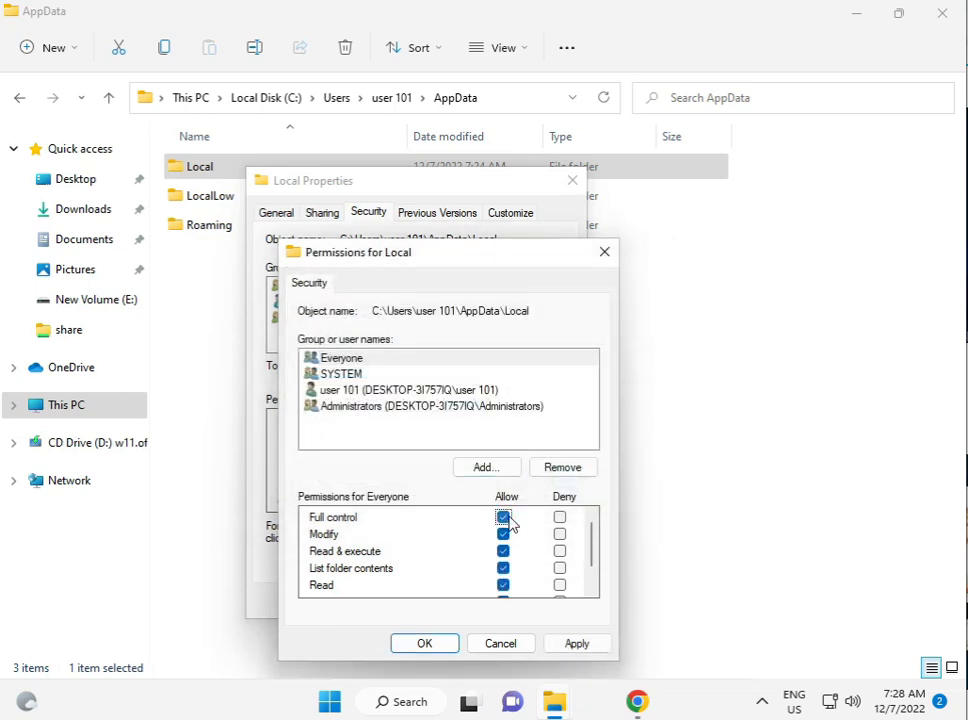
left_click(562, 647)
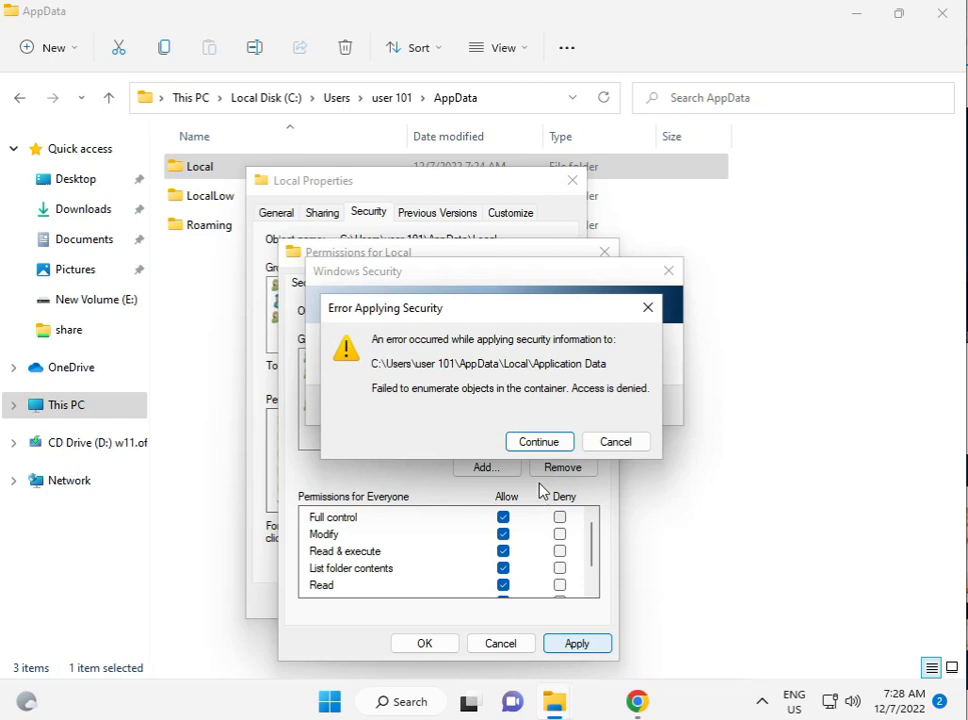
left_click(543, 443)
left_click(543, 443)
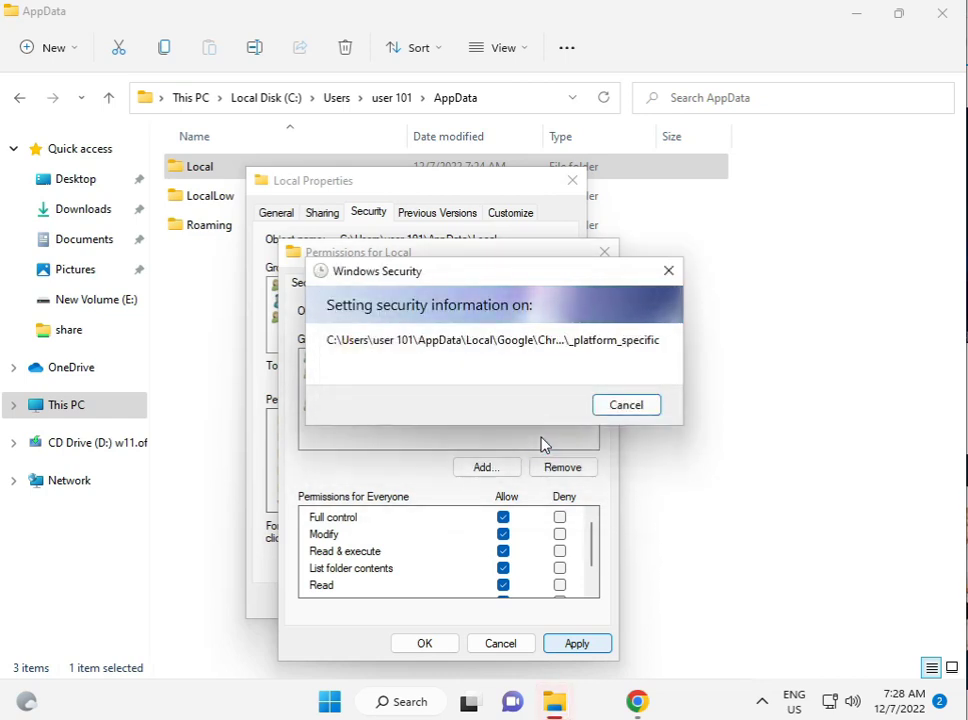
left_click(543, 443)
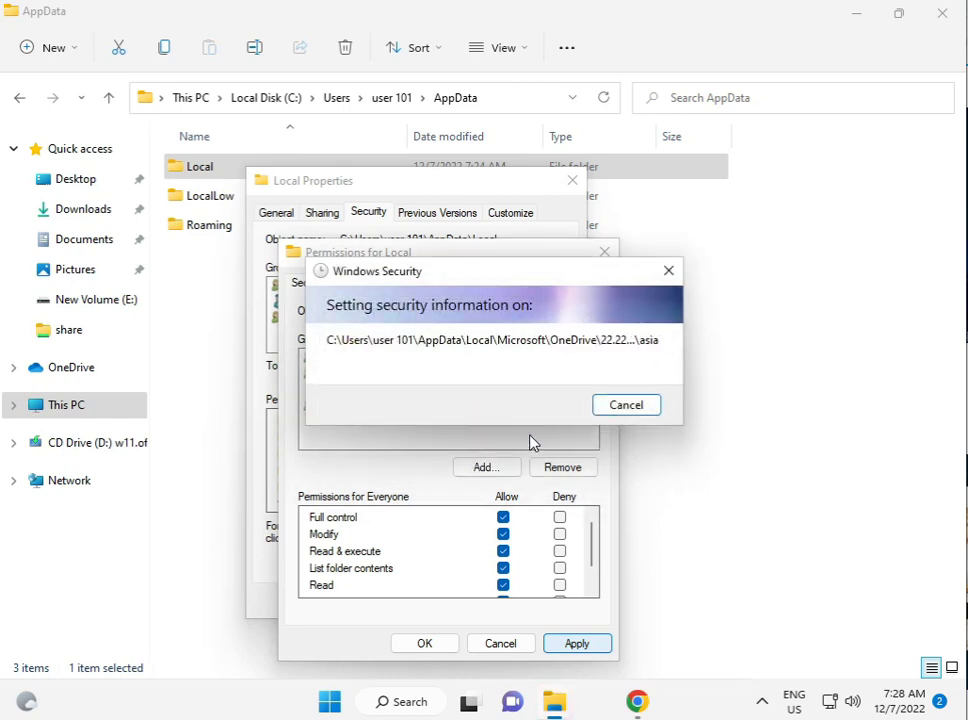
left_click(535, 442)
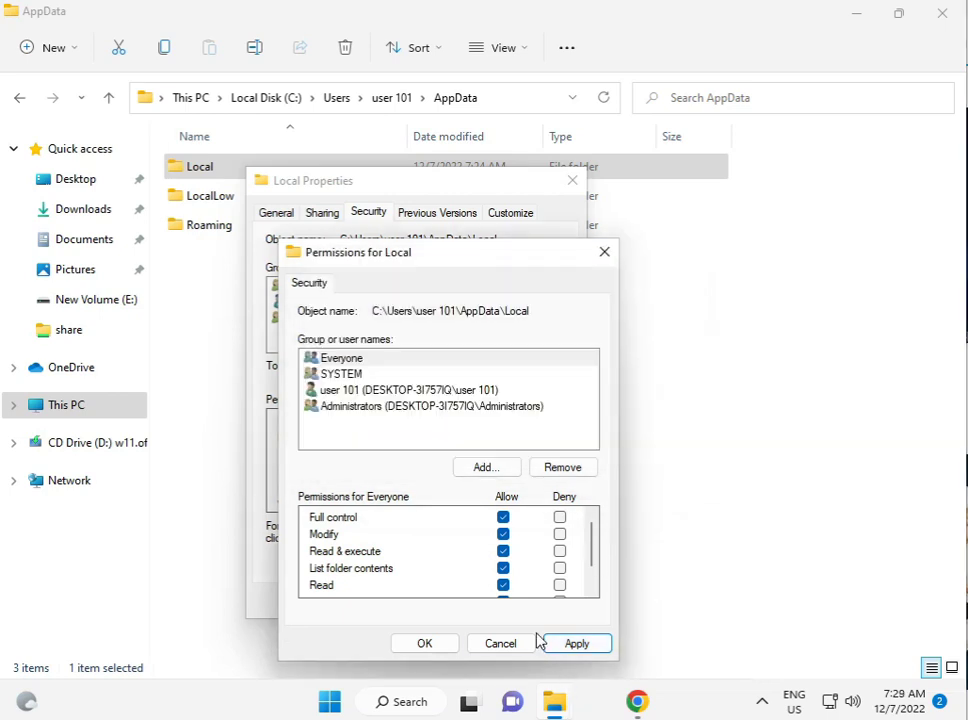
left_click(568, 643)
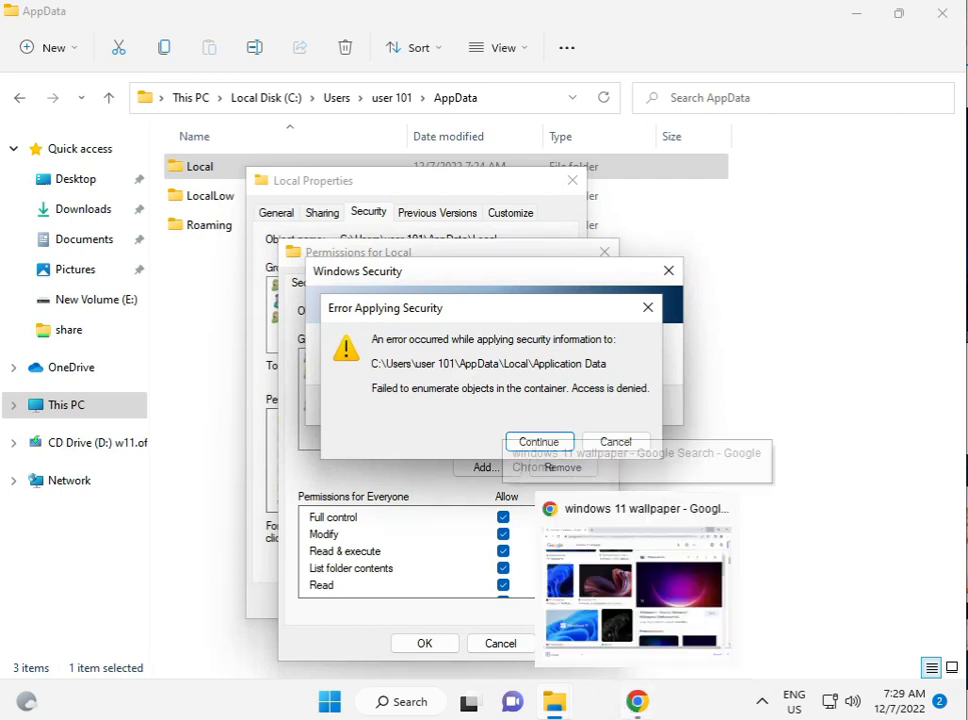
Step: Minimize all windows to the desktop, then view and dismiss the Windows Security tray menu
left_click(640, 555)
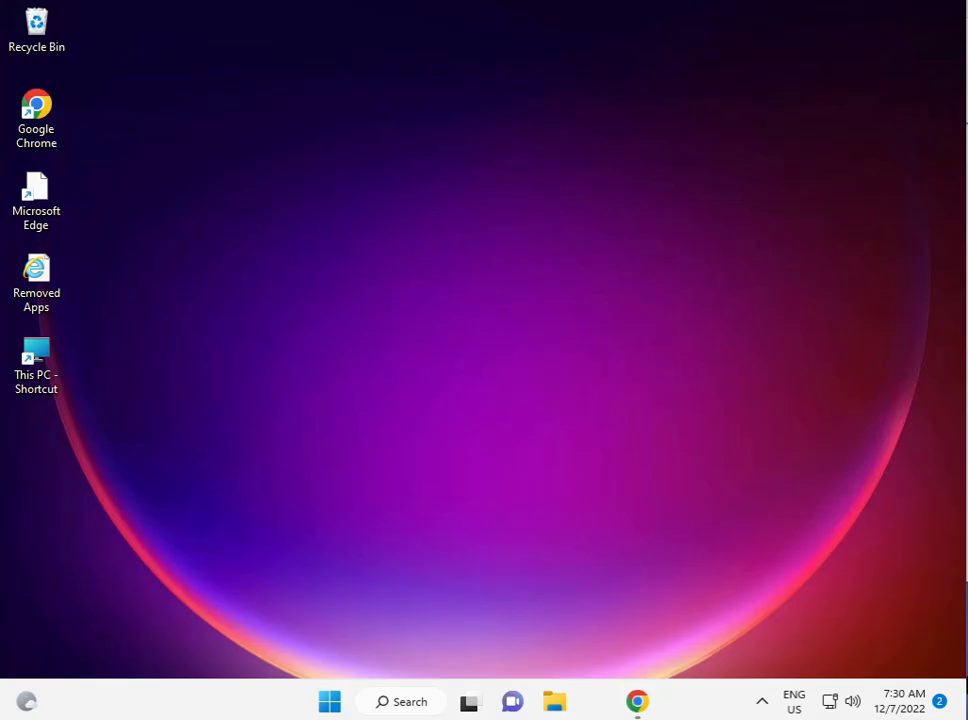
left_click(761, 703)
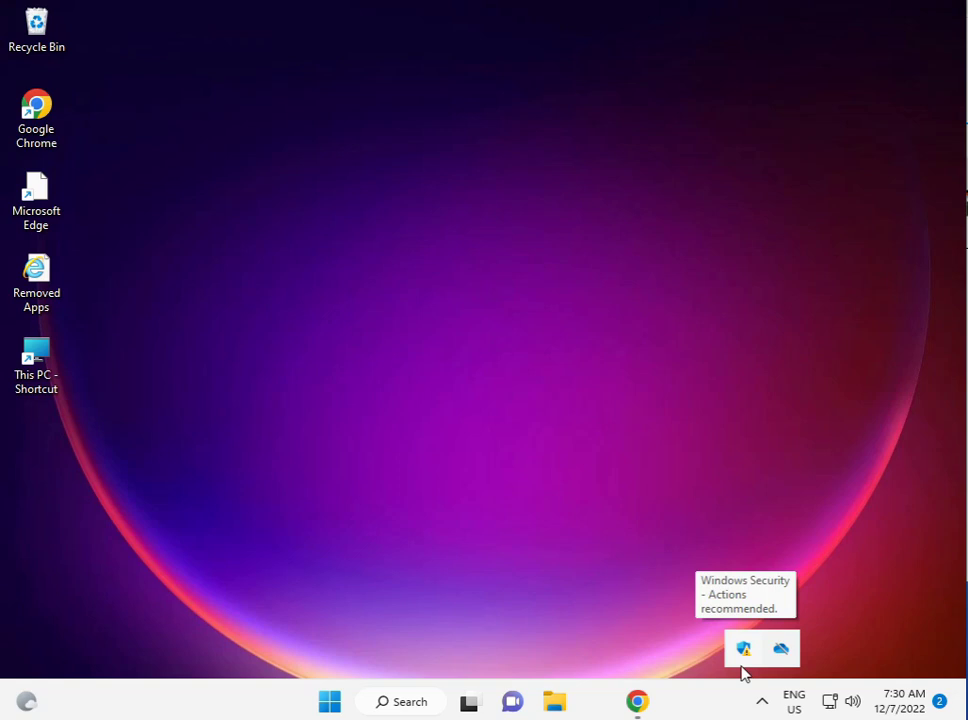
right_click(742, 652)
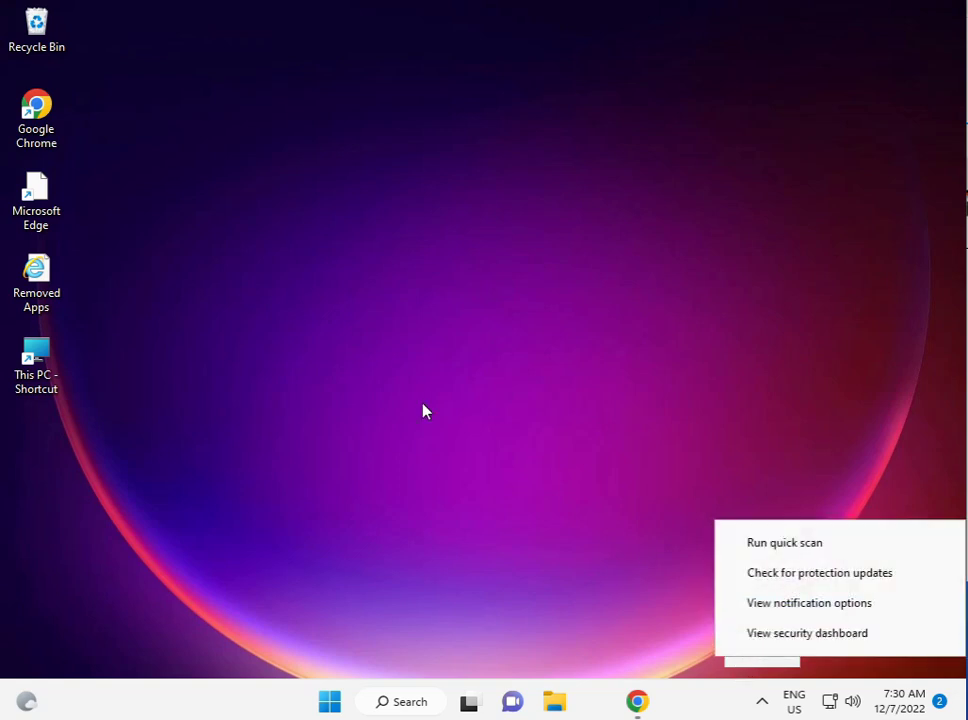
left_click(420, 407)
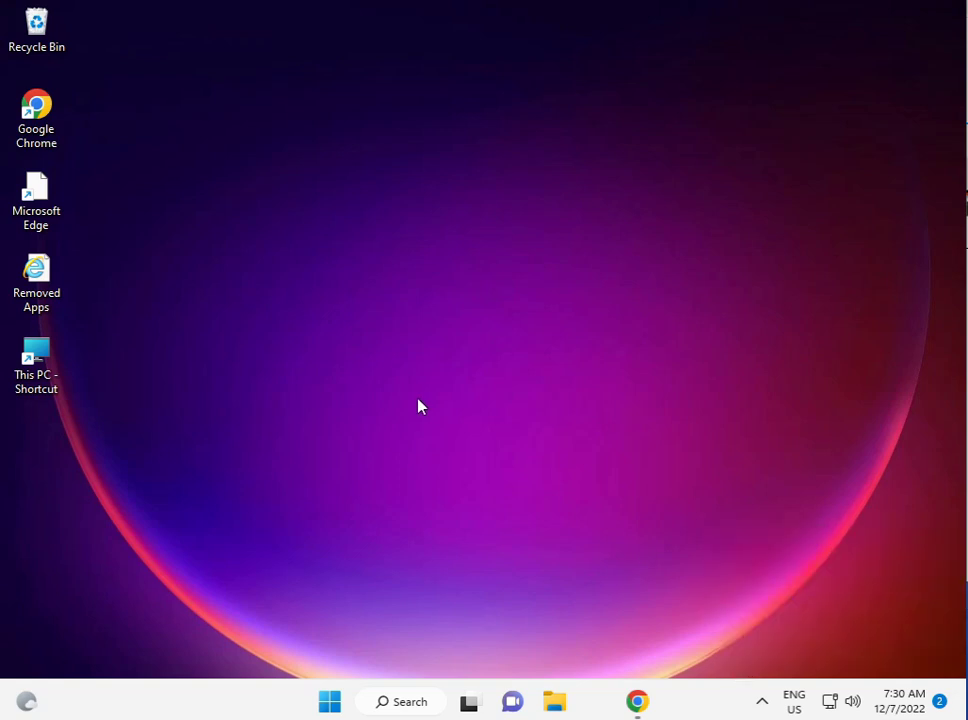